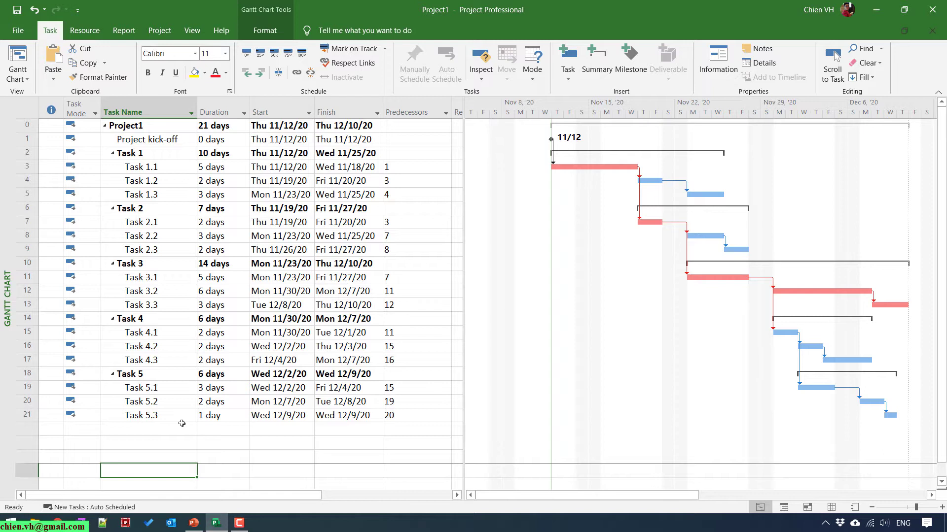
Step: Check the font and size of Task 2.1, Task 1.1 and Task 4.2
click(155, 224)
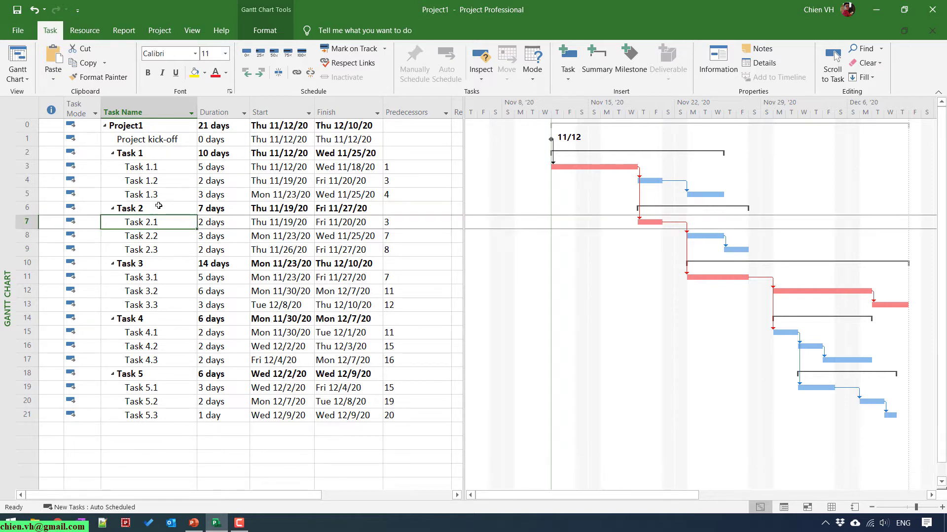
click(143, 168)
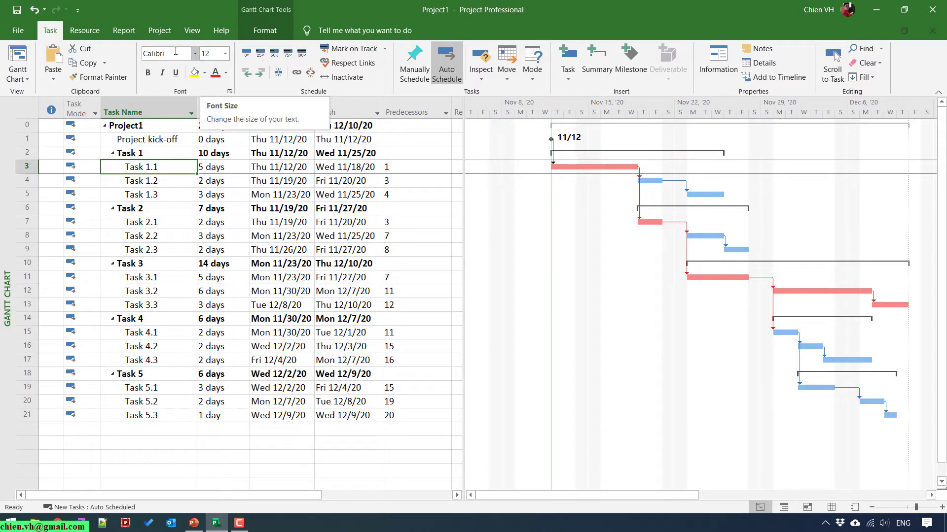
click(163, 351)
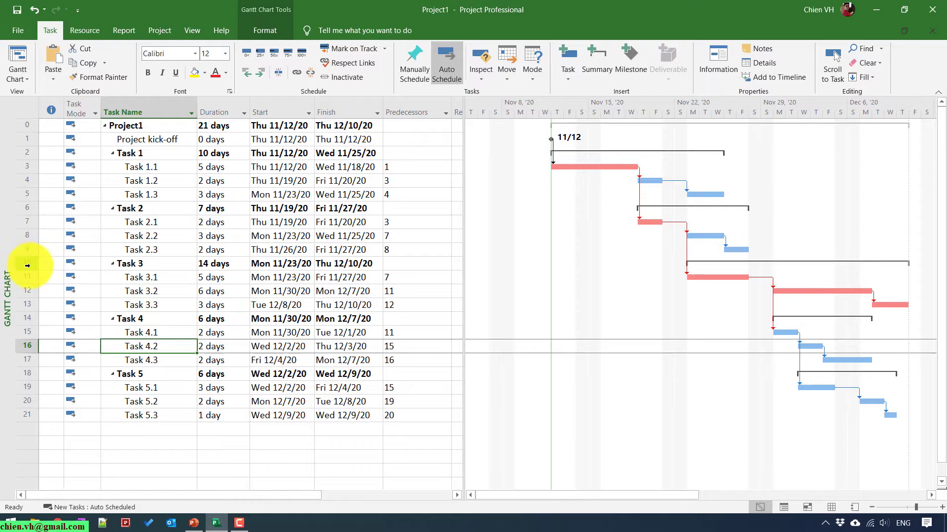
Step: Insert two tasks above Task 4, named Task 3.4 and Task 3.5
click(25, 319)
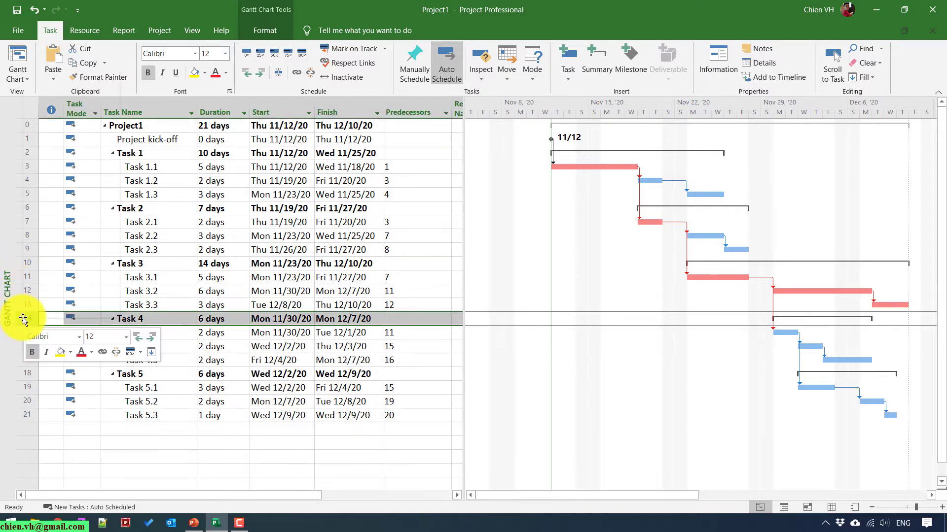
click(54, 155)
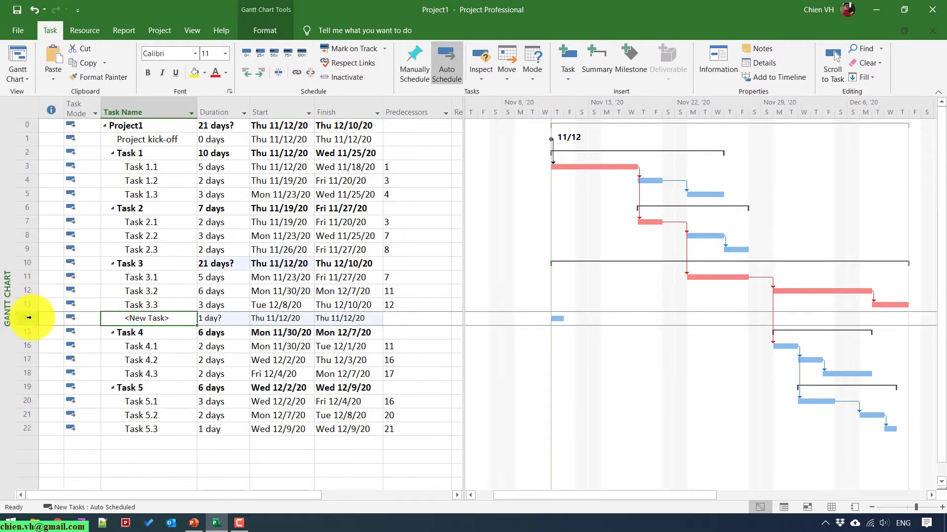
right_click(28, 318)
click(100, 150)
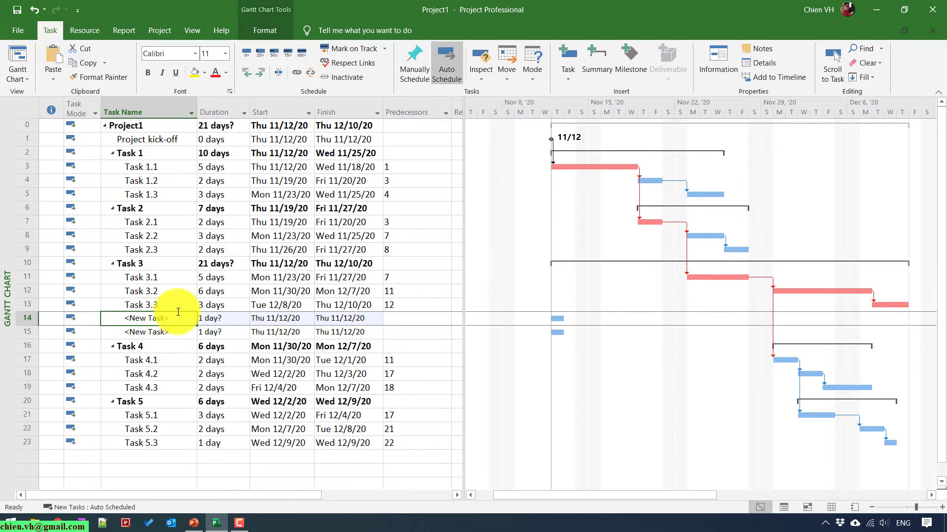
text(Task 3)
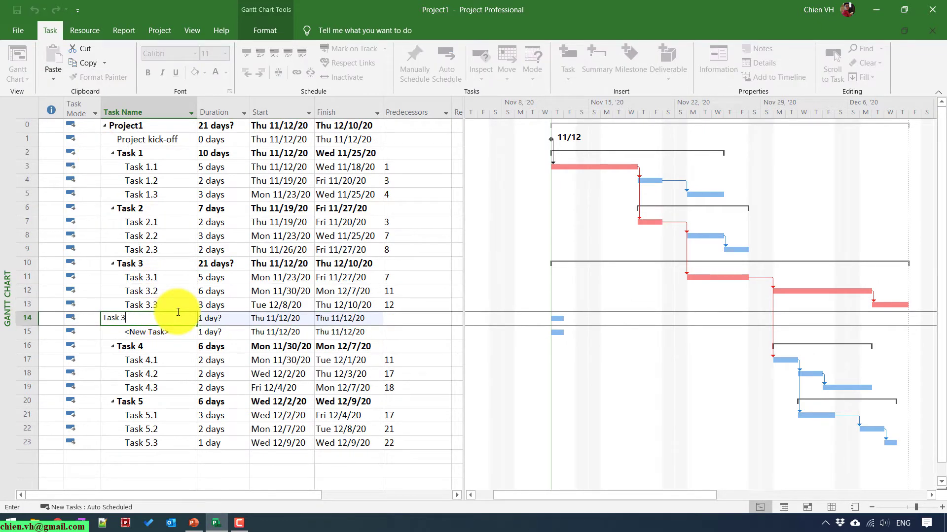
text(.4)
key(Return)
text(Task )
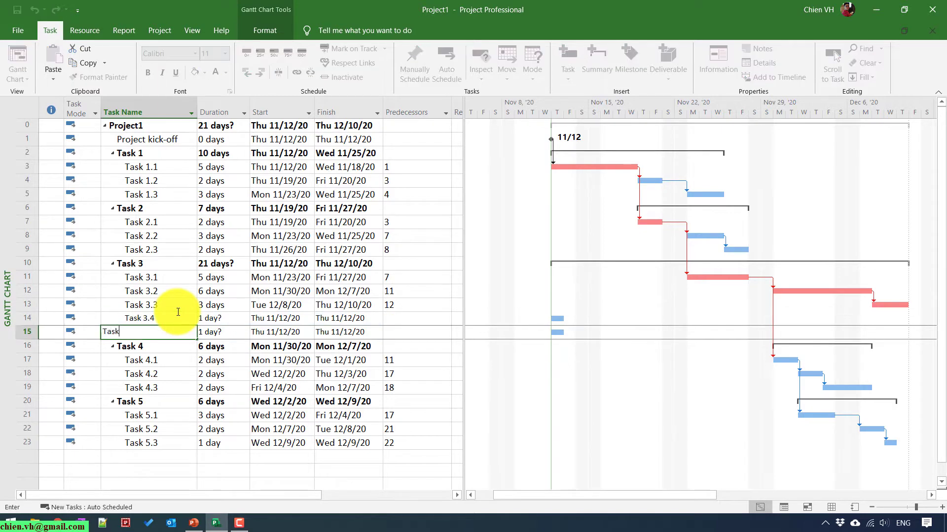
text(3.5)
key(Return)
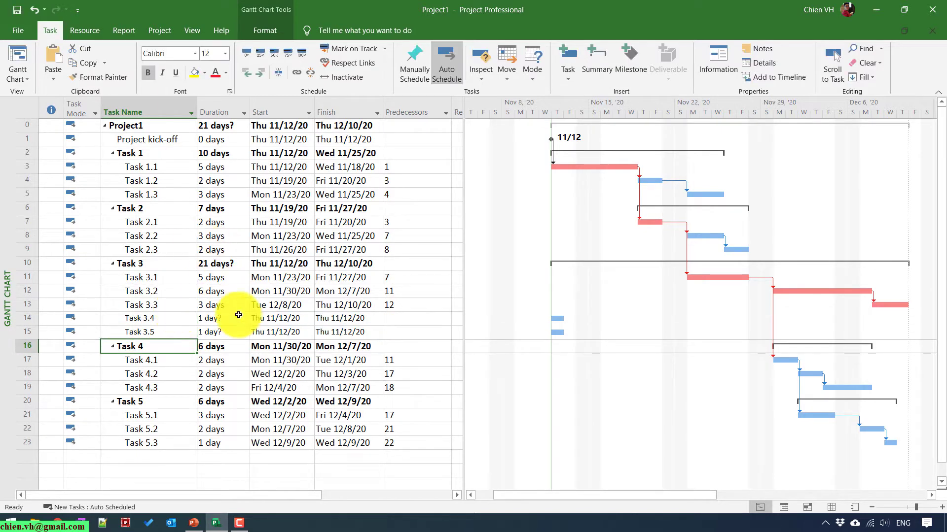
Step: Give Task 3.4 a 2-day duration and Task 3.5 a 3-day duration
click(237, 317)
text(2)
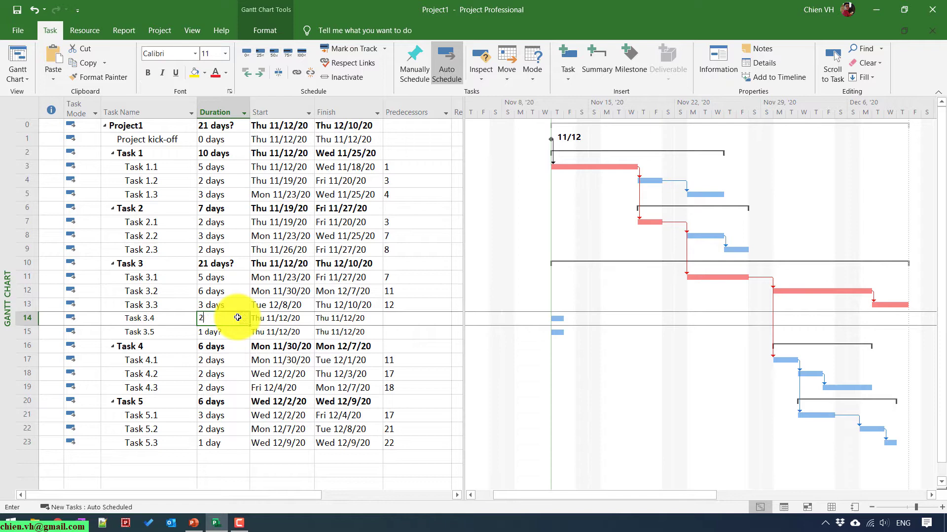
key(Return)
text(3)
key(Return)
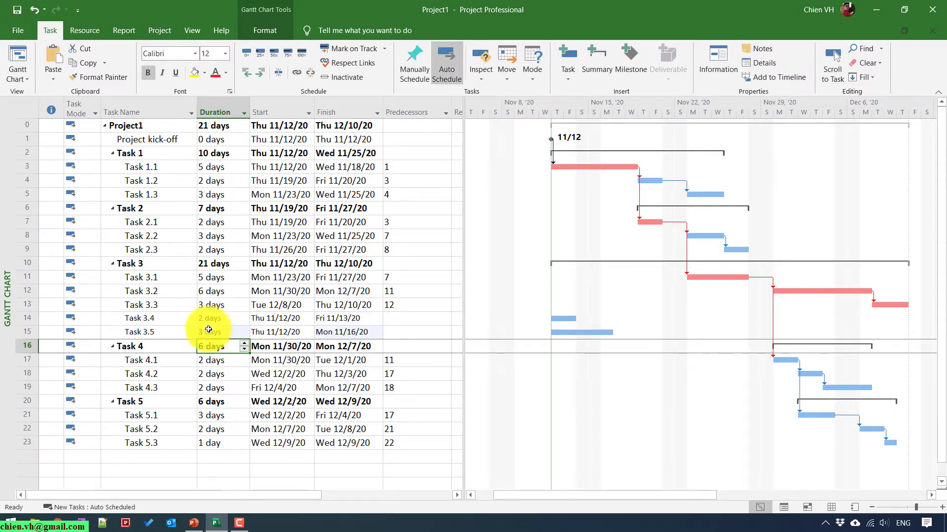
click(148, 319)
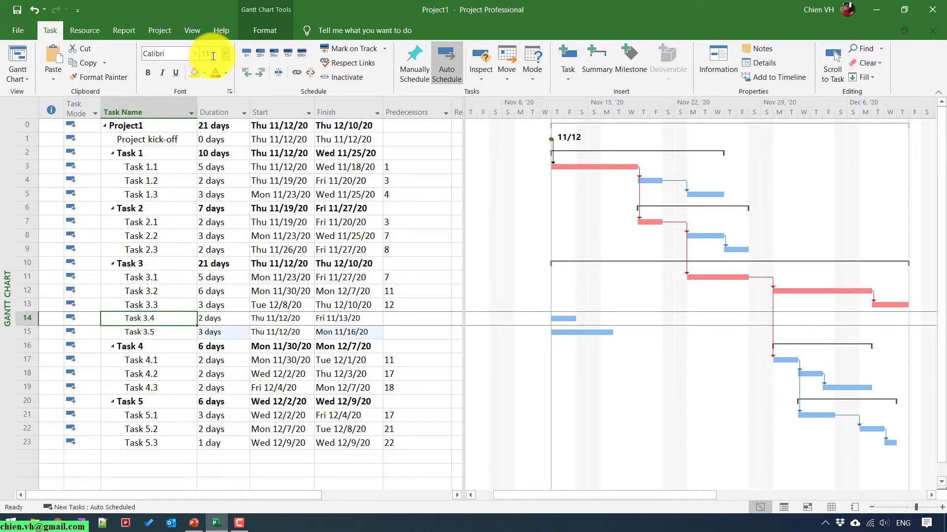
click(156, 337)
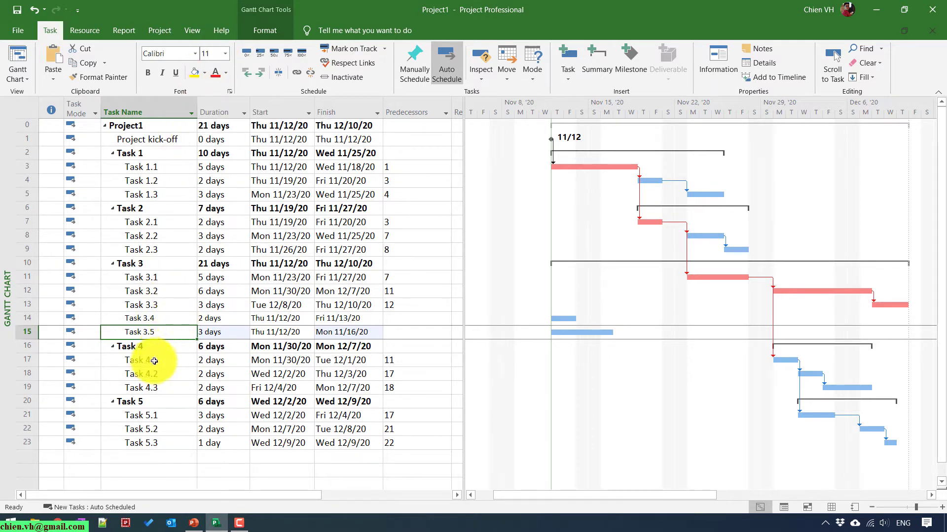
click(138, 305)
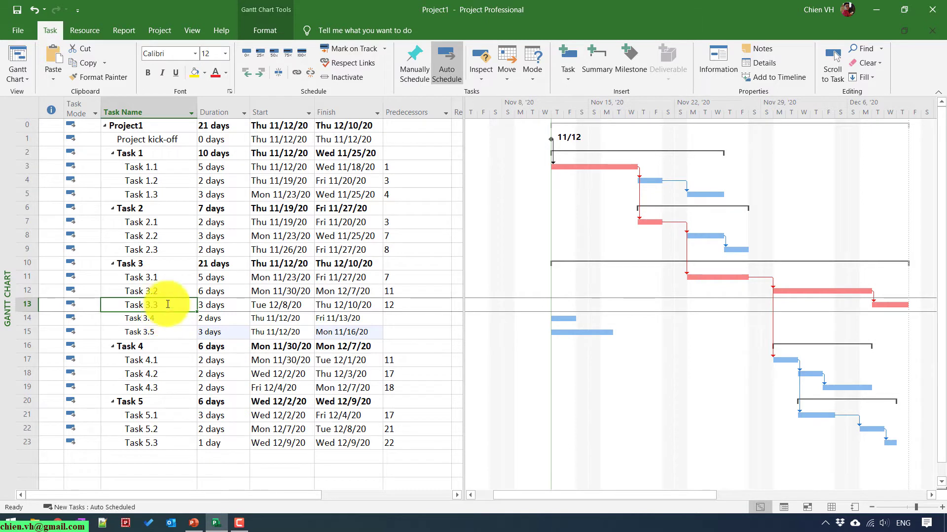
click(169, 292)
click(166, 274)
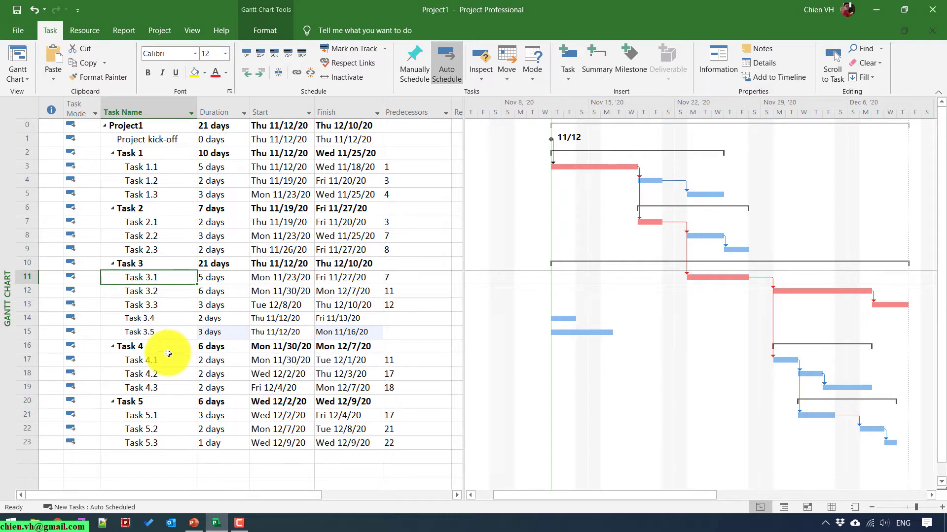
Step: Set the text of Task 3.4 and Task 3.5 to font size 12
click(167, 348)
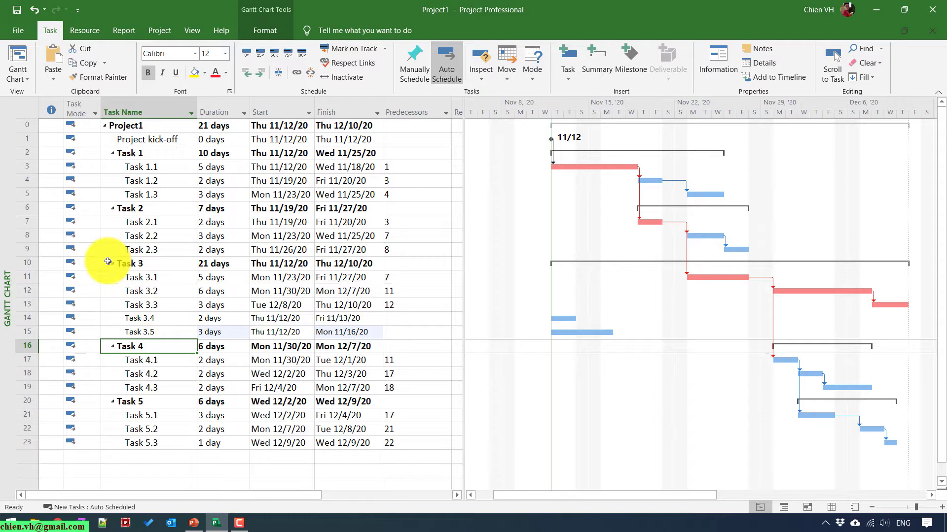
click(111, 317)
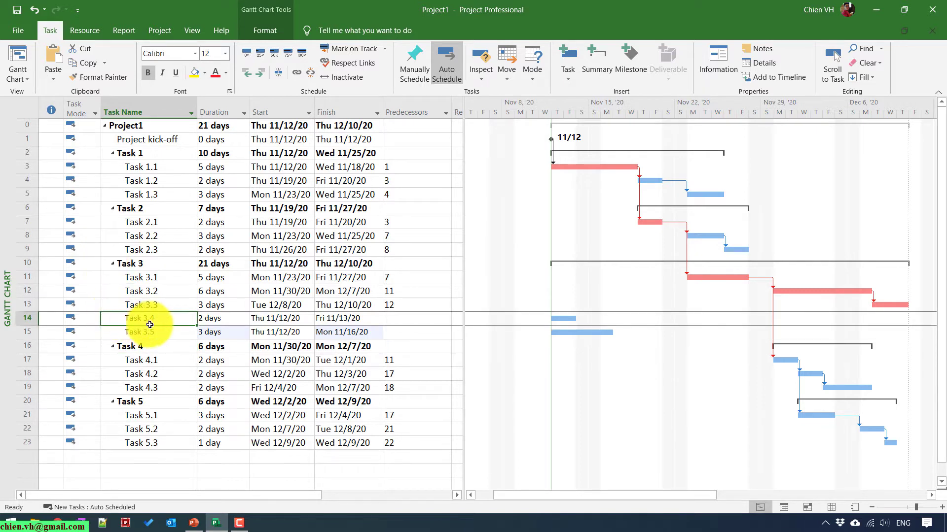
drag(111, 317, 392, 336)
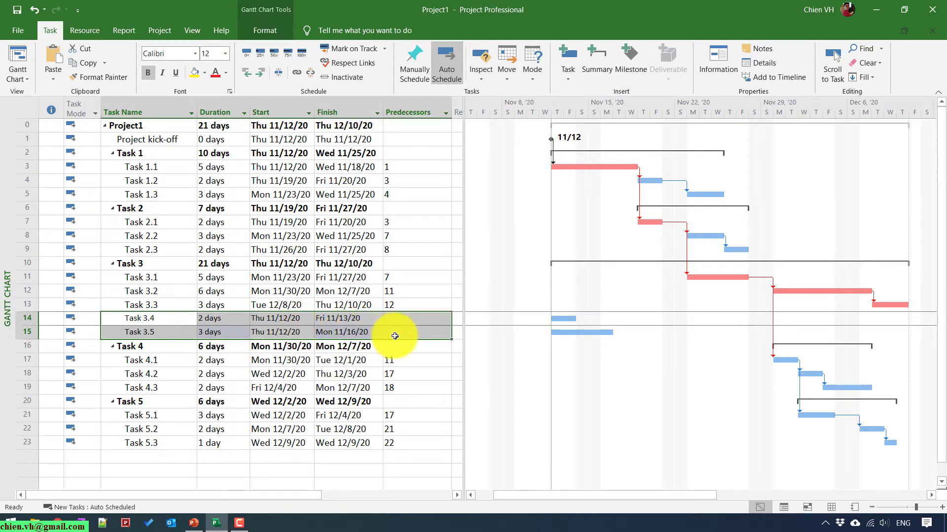
click(246, 61)
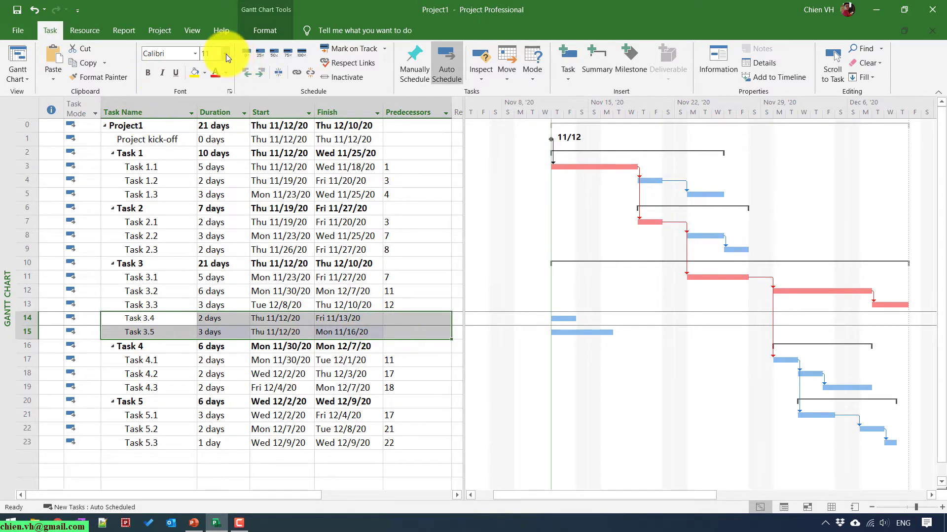
click(226, 54)
click(215, 115)
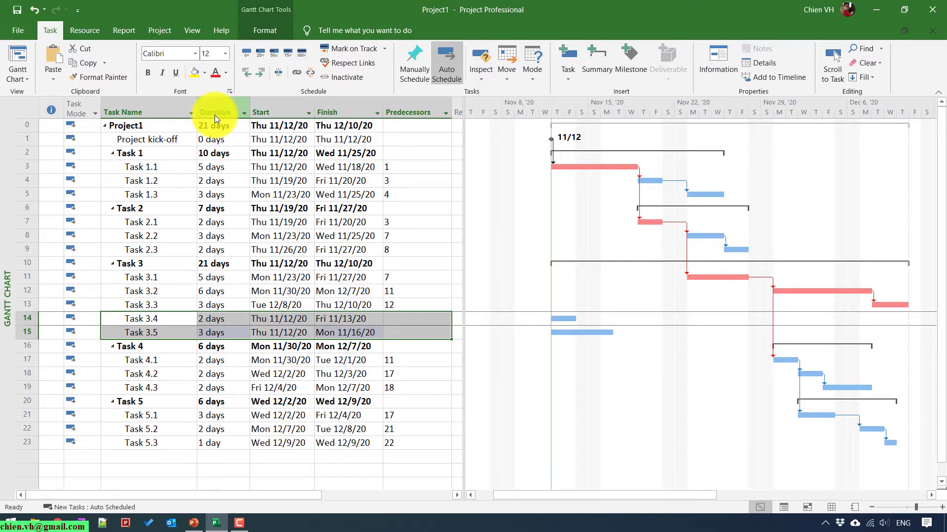
click(160, 363)
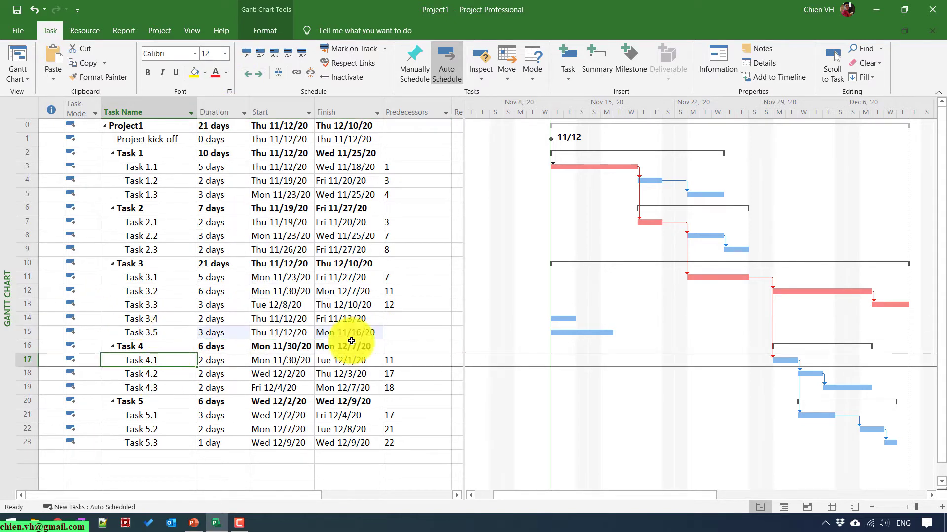
Step: Set predecessors 13 for Task 3.4 and 14 for Task 3.5
click(403, 319)
text(13)
key(Return)
text(14)
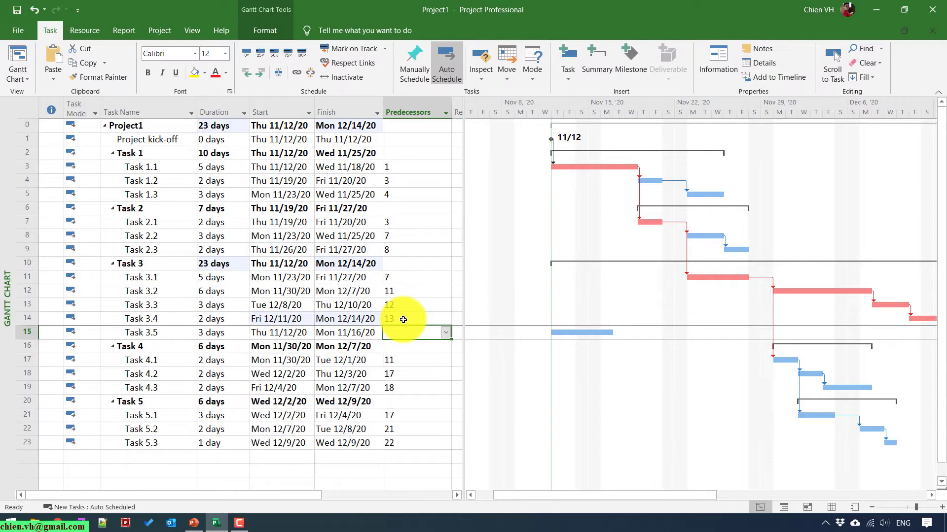
key(Return)
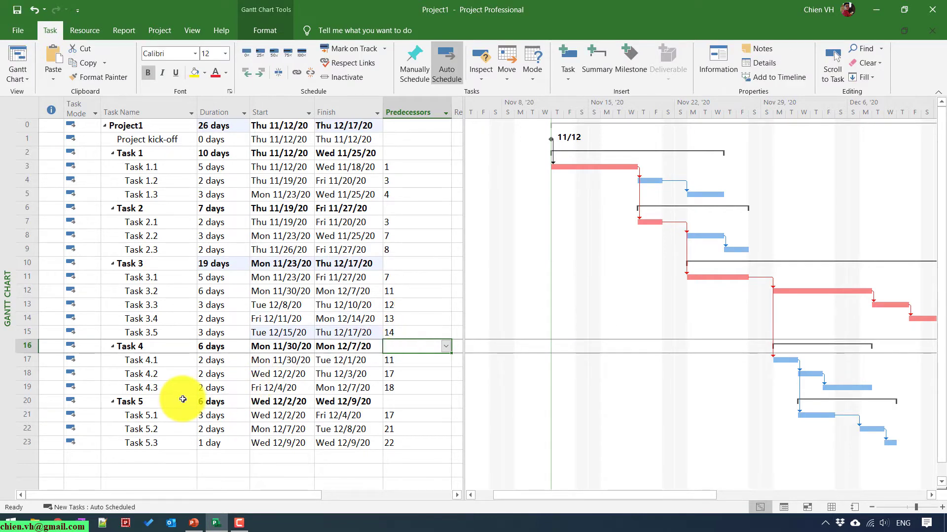
click(182, 400)
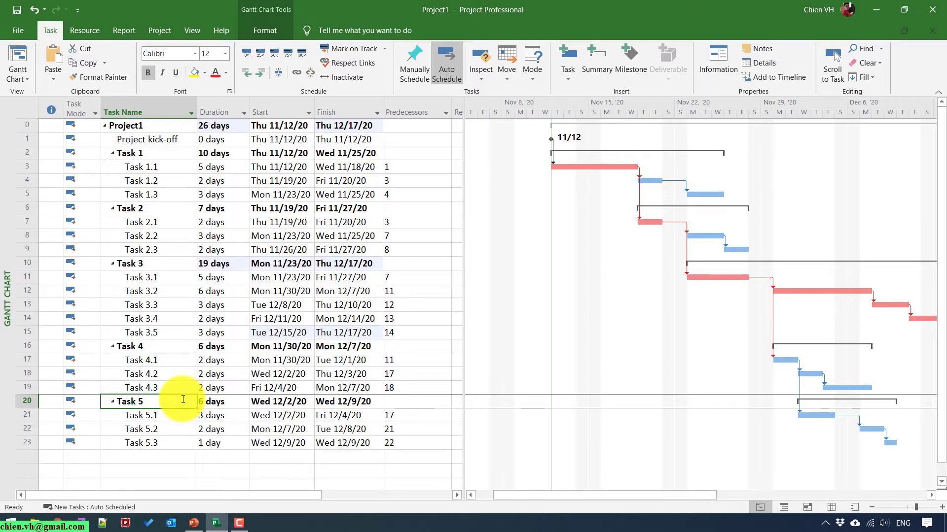
click(181, 470)
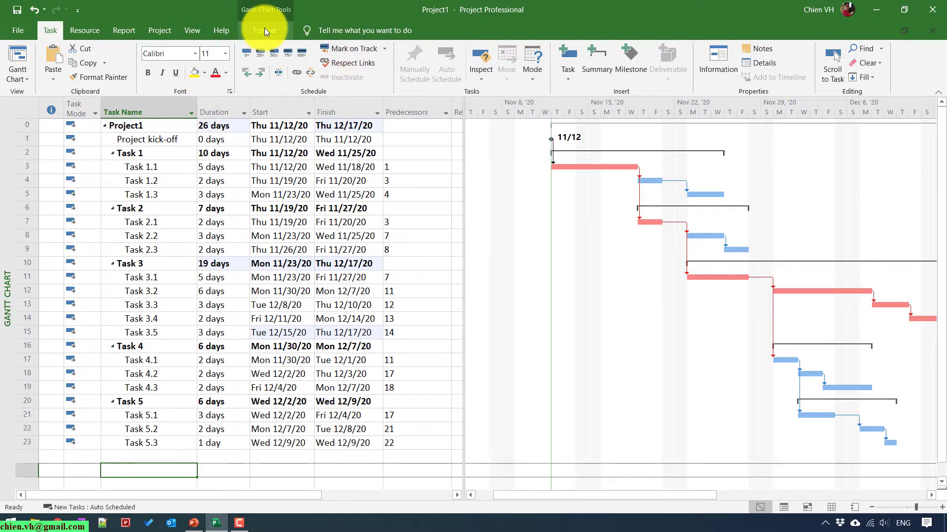
Step: Switch to the Gantt Chart Tools Format tab
click(264, 30)
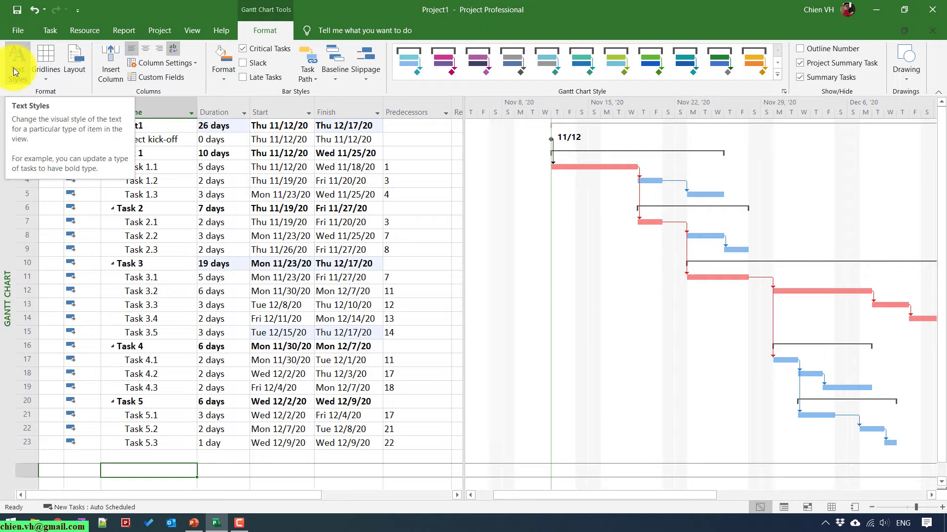
Step: Bring up Text Styles, move the dialog aside, and expand the Item to Change list
click(15, 72)
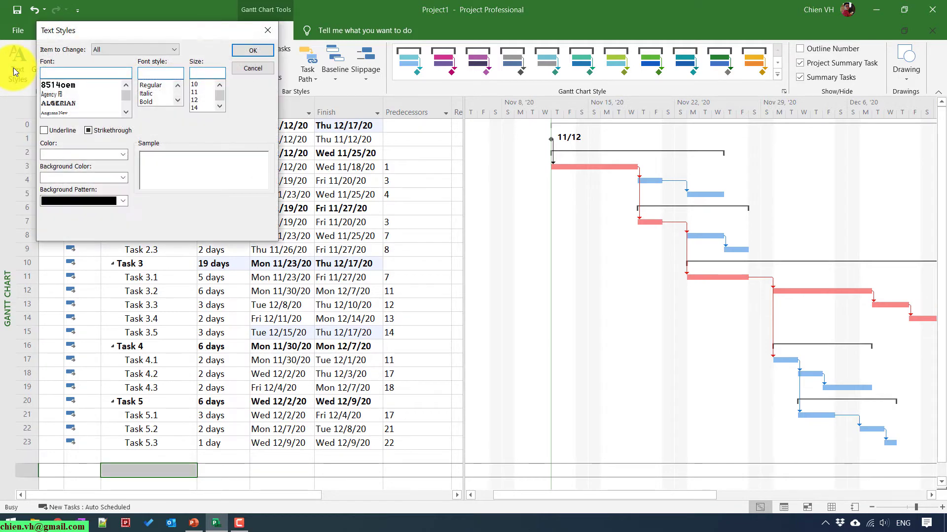
mouse_move(131, 33)
mouse_down()
mouse_move(295, 177)
mouse_move(342, 200)
mouse_up()
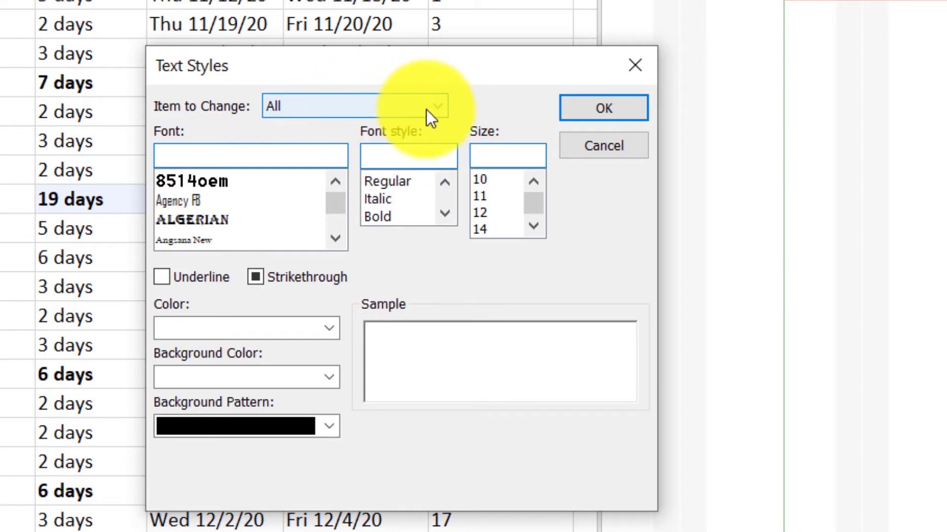
click(442, 114)
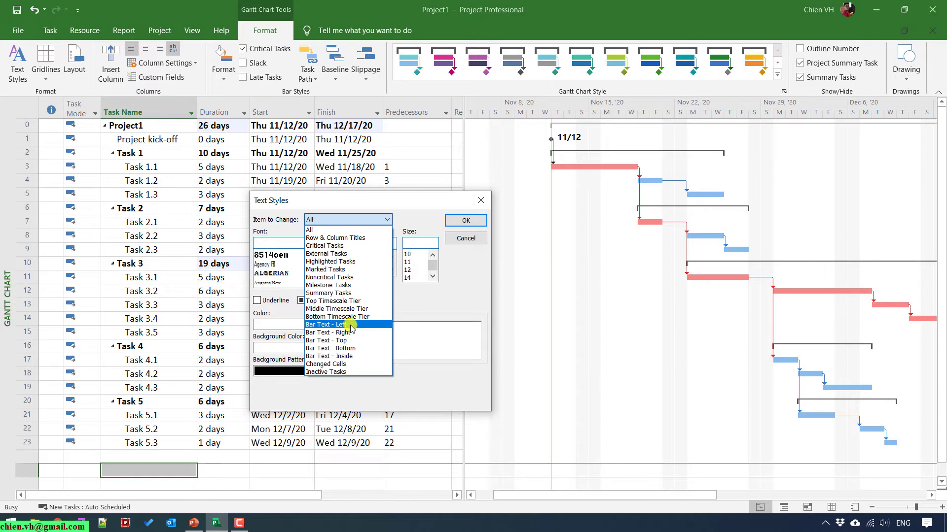
Step: Style Row & Column Titles text as Arial, Bold, size 14
click(350, 238)
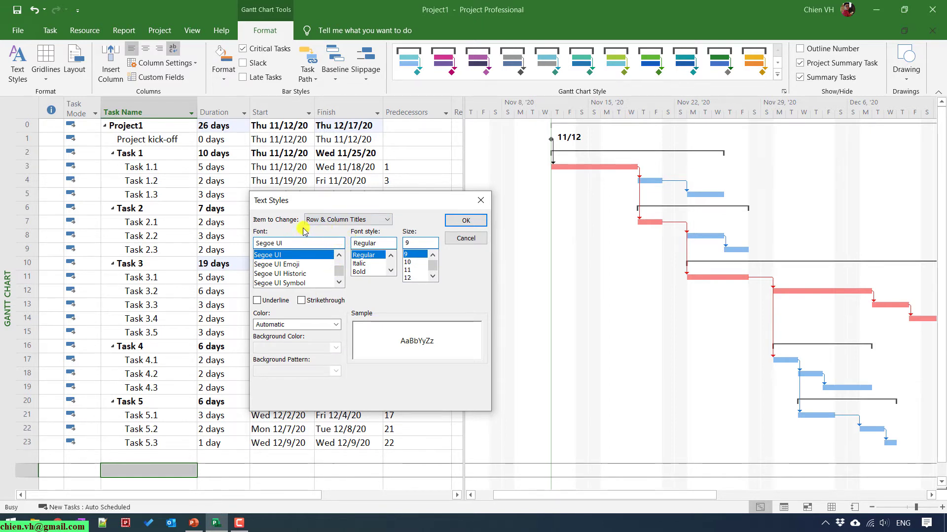
click(339, 259)
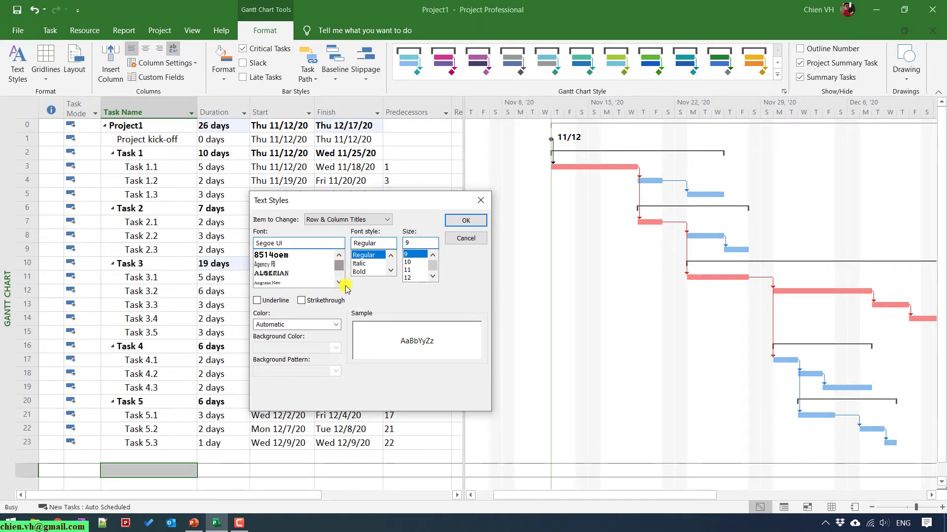
scroll(340, 281, down, 1)
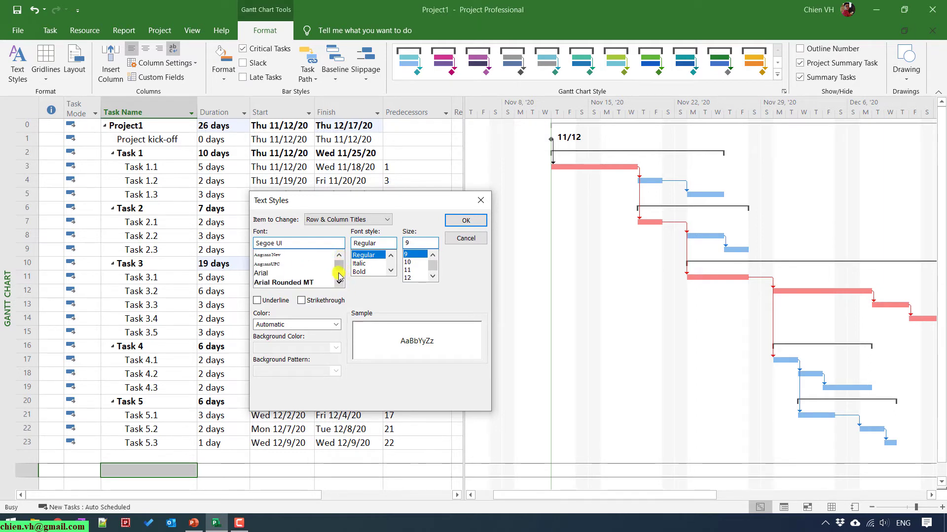
click(261, 274)
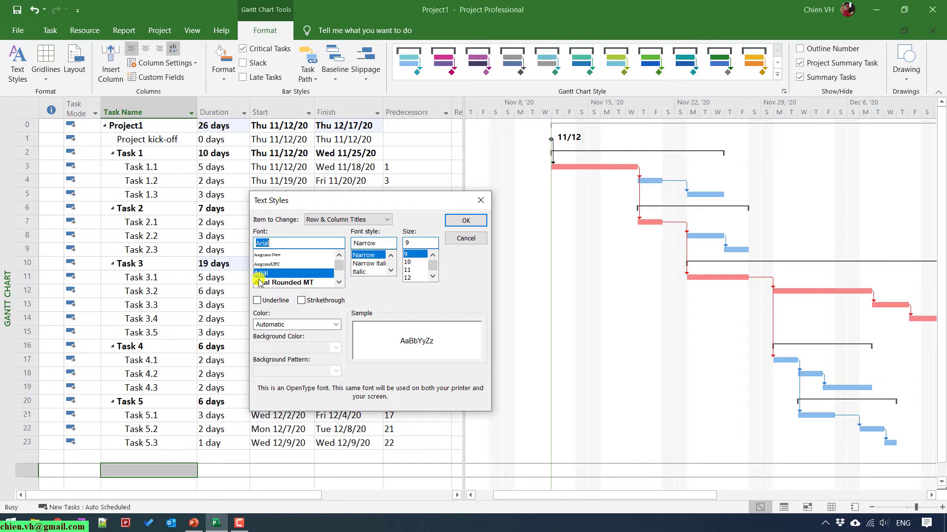
click(390, 271)
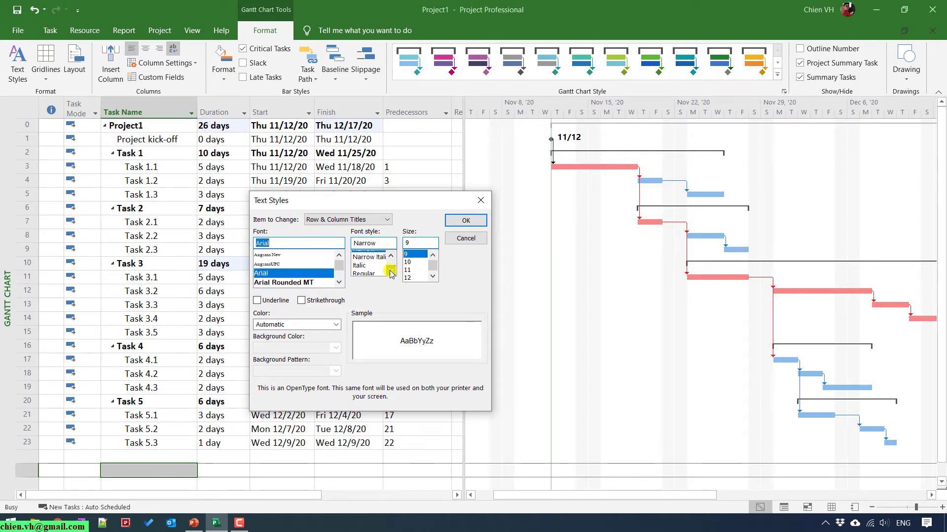
click(390, 271)
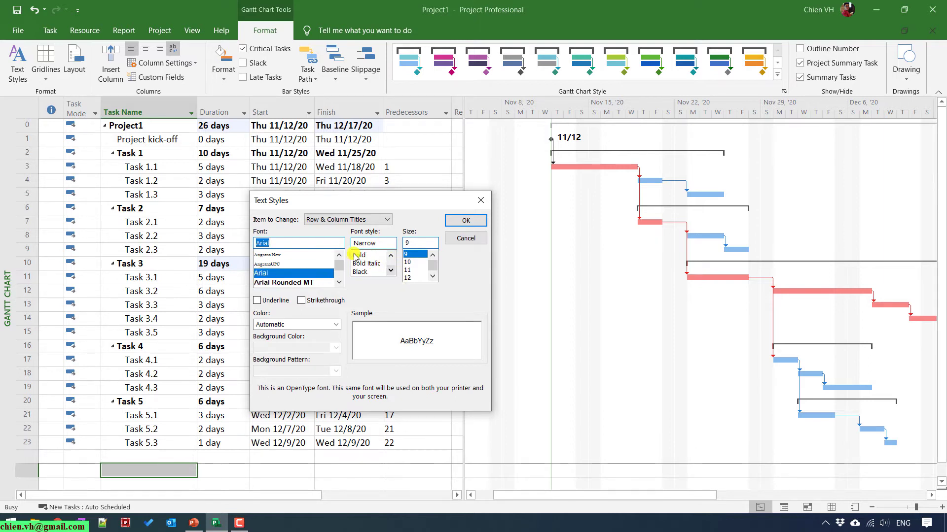
click(359, 255)
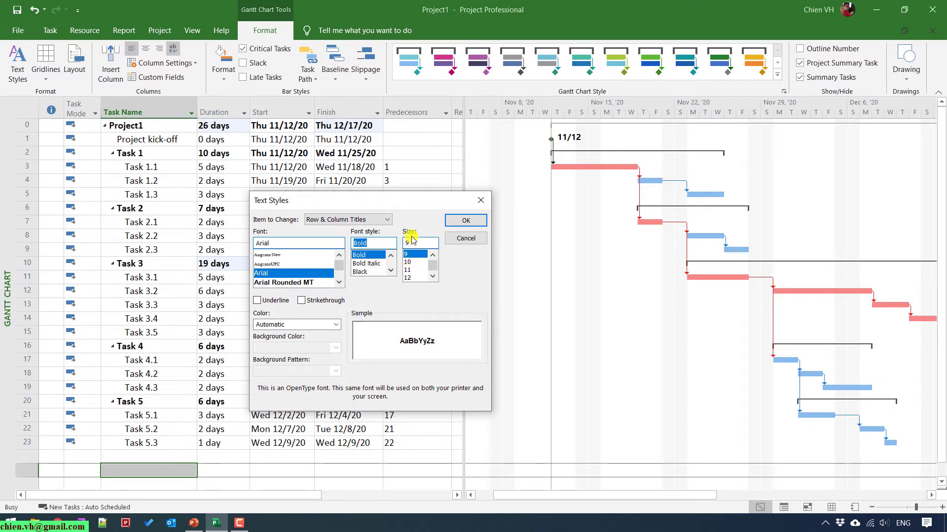
click(433, 276)
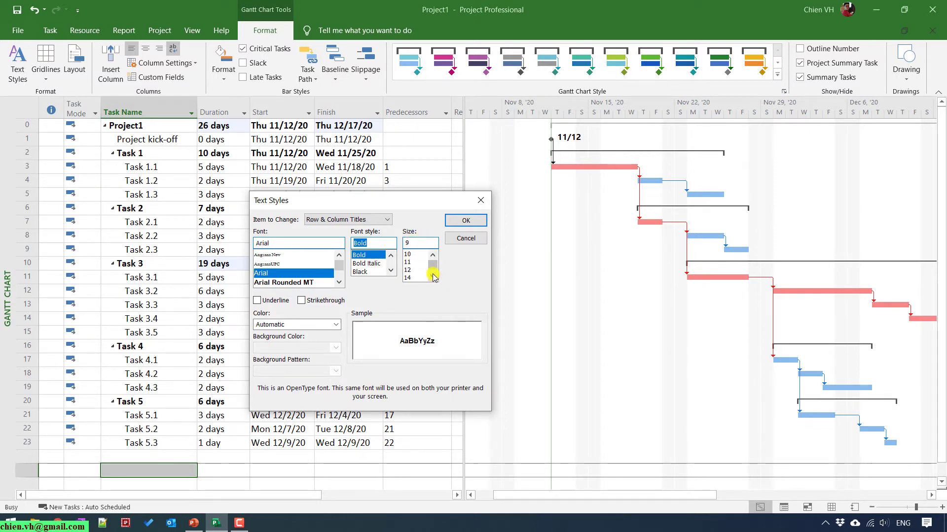
click(409, 278)
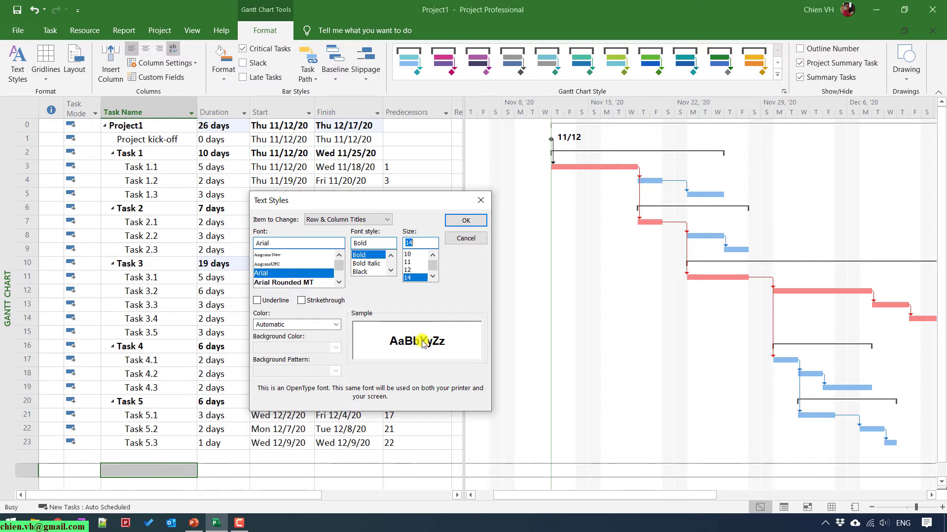
Step: Apply the Arial Bold 14 titles style and review the table
click(463, 221)
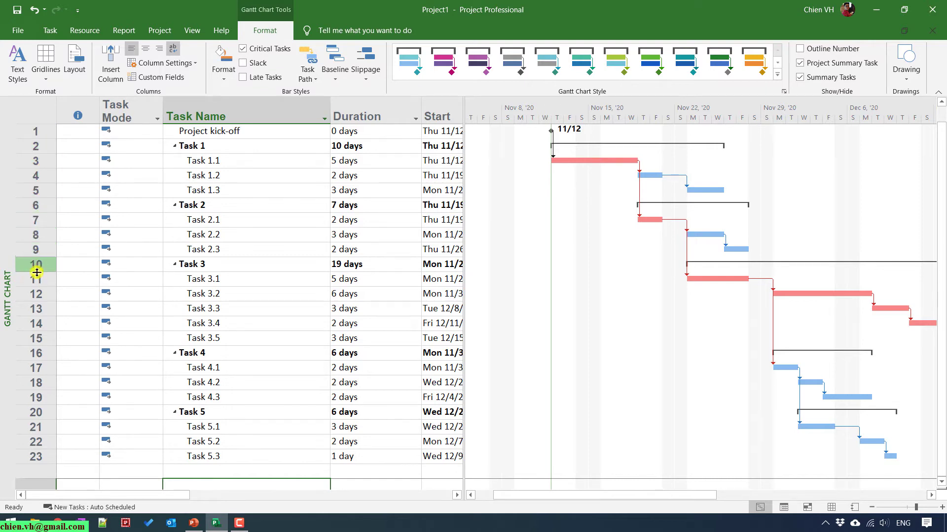
scroll(30, 306, down, 2)
scroll(29, 307, down, 3)
scroll(29, 333, up, 4)
scroll(29, 296, up, 2)
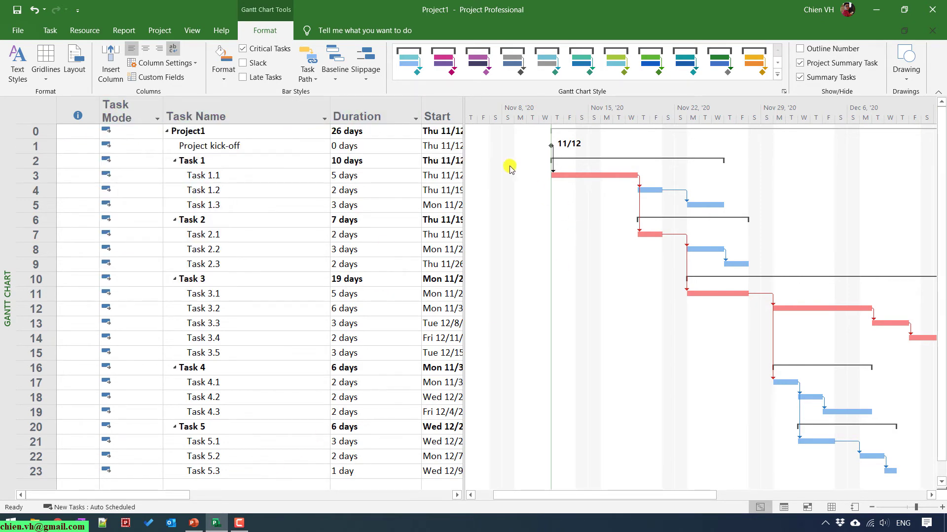
Step: Widen the task table to show the Finish column and select the Predecessors and Task Mode columns
drag(463, 114, 638, 116)
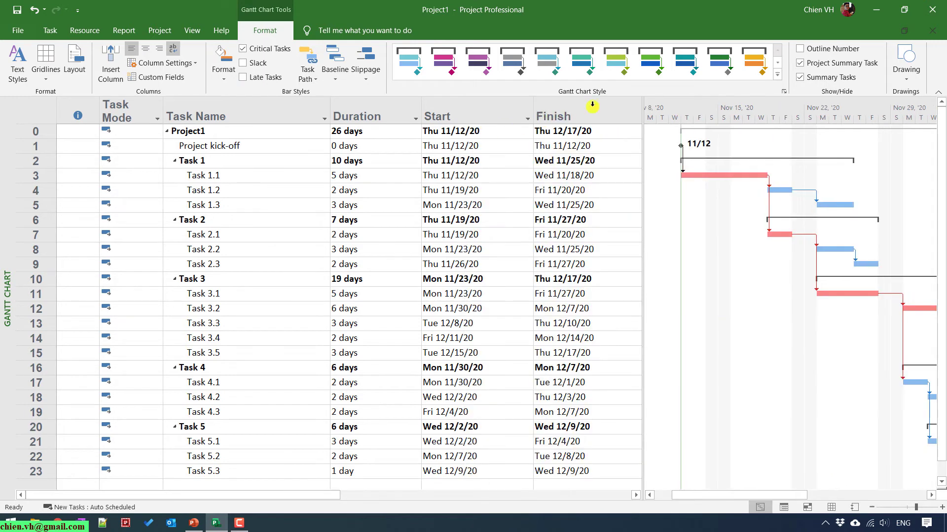
drag(313, 494, 429, 494)
scroll(571, 460, right, 5)
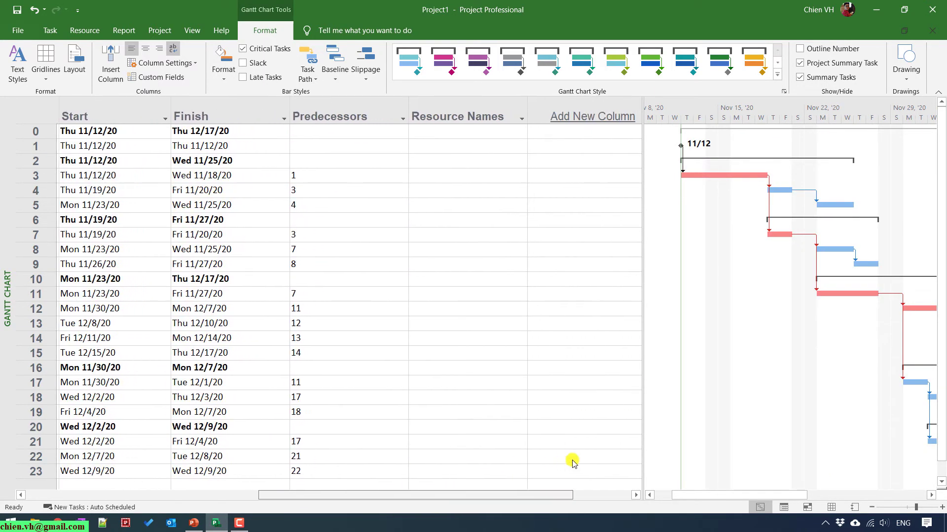
click(213, 110)
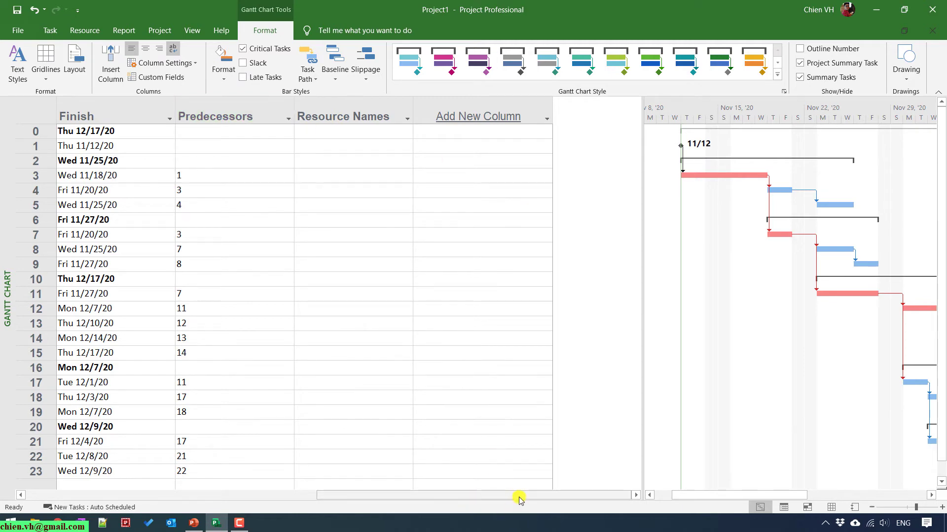
drag(518, 495, 207, 495)
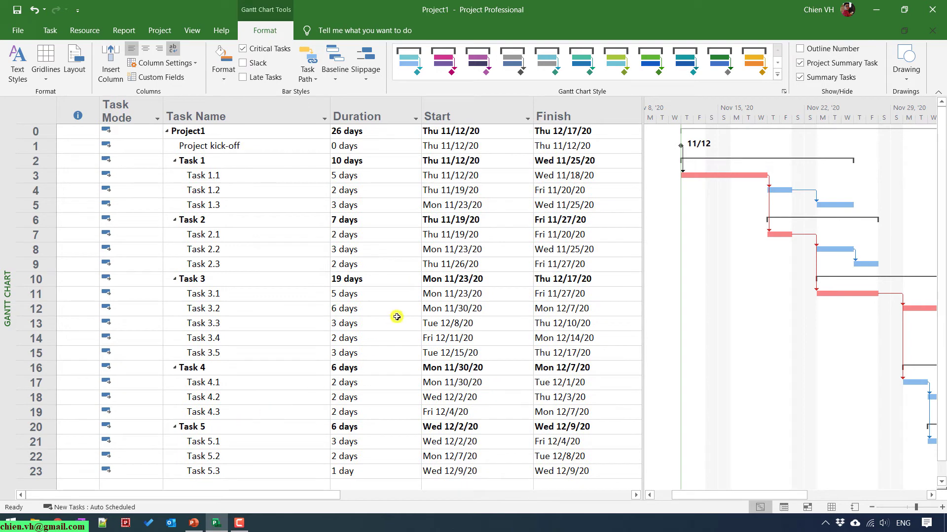
click(116, 116)
Step: Style Critical Tasks text as Calibri, Bold, size 14 in orange and apply it
click(14, 65)
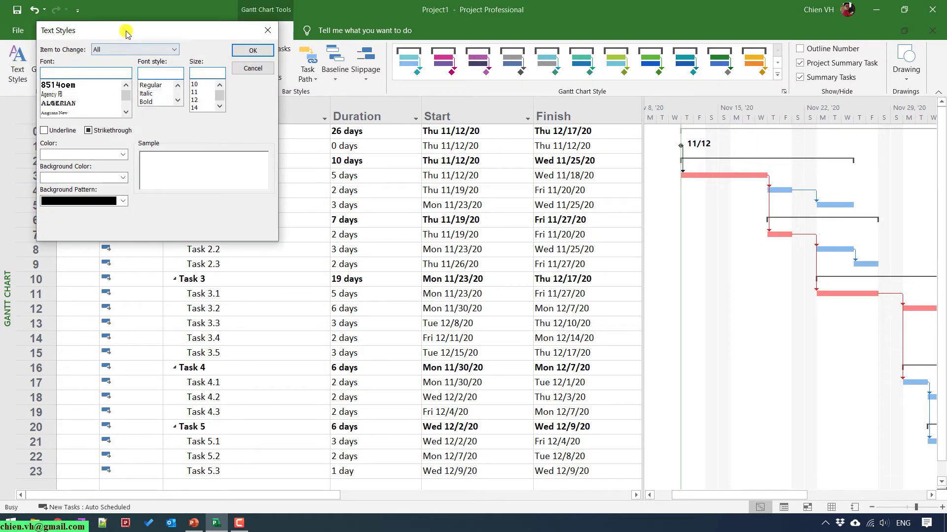
drag(127, 32, 349, 156)
click(395, 176)
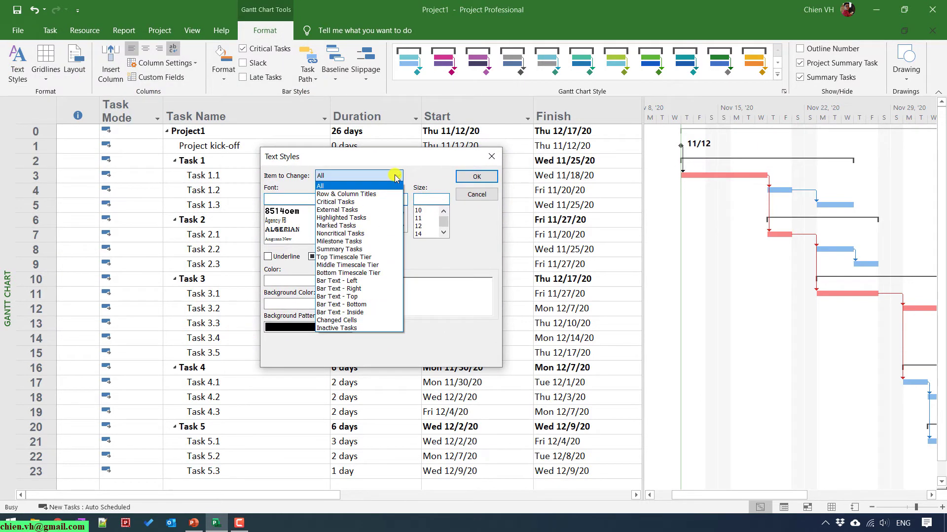
click(362, 203)
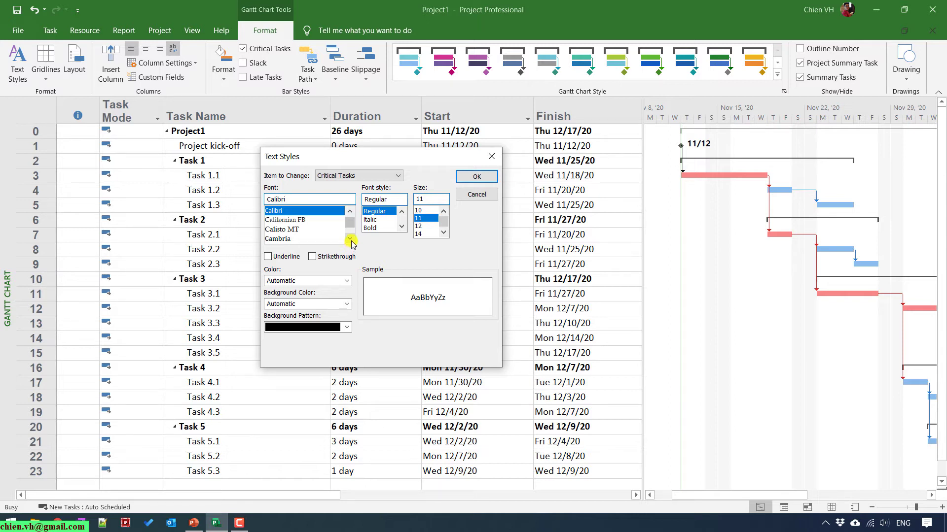
click(350, 240)
click(443, 232)
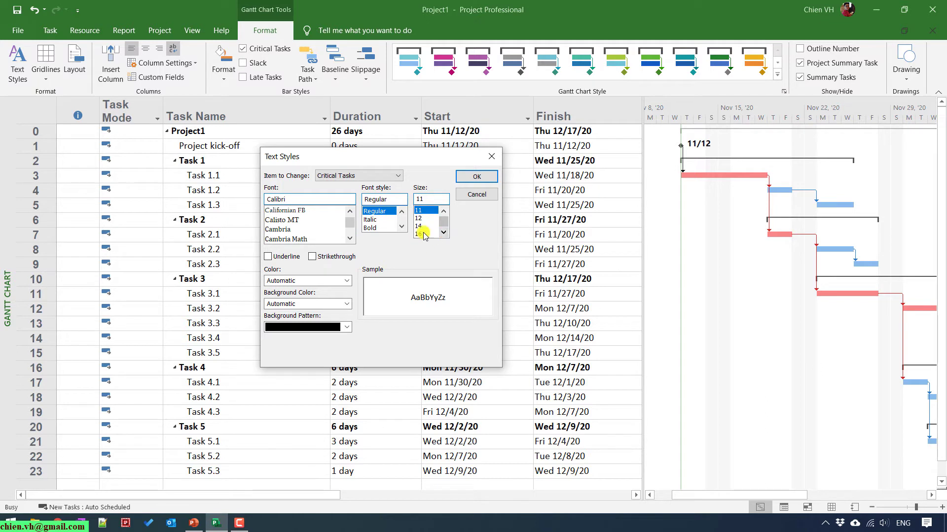
click(419, 226)
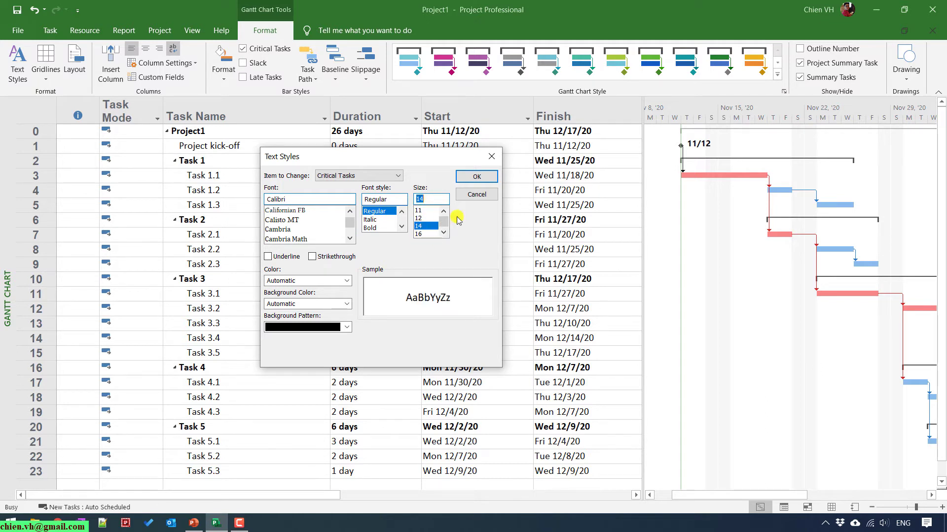
click(347, 282)
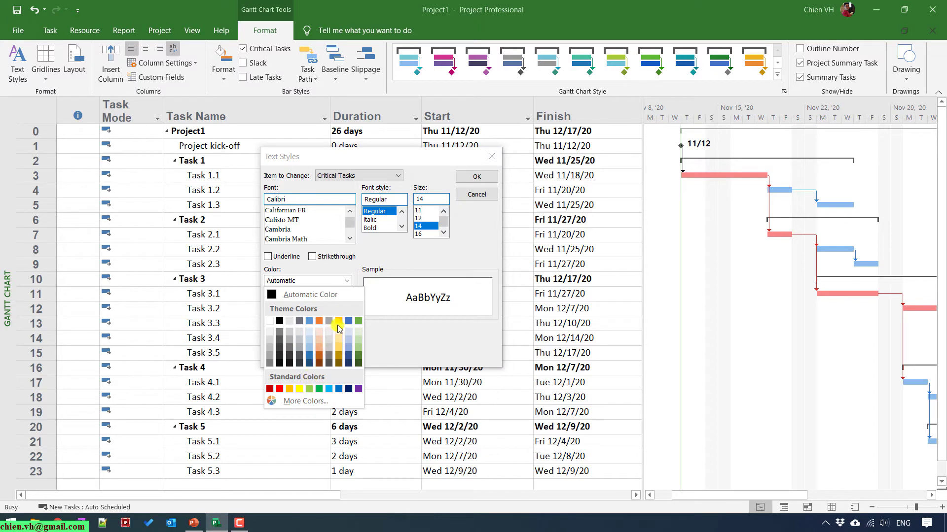
click(318, 322)
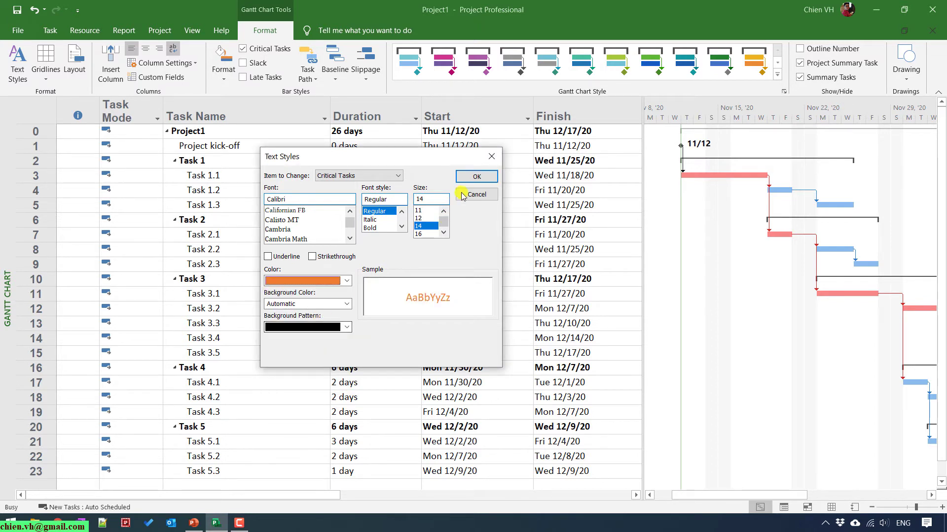
click(370, 228)
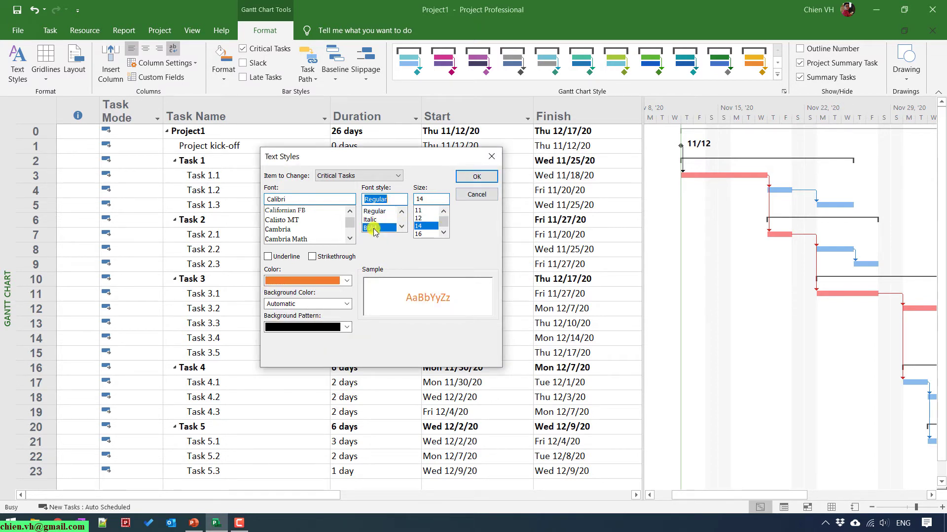
click(470, 178)
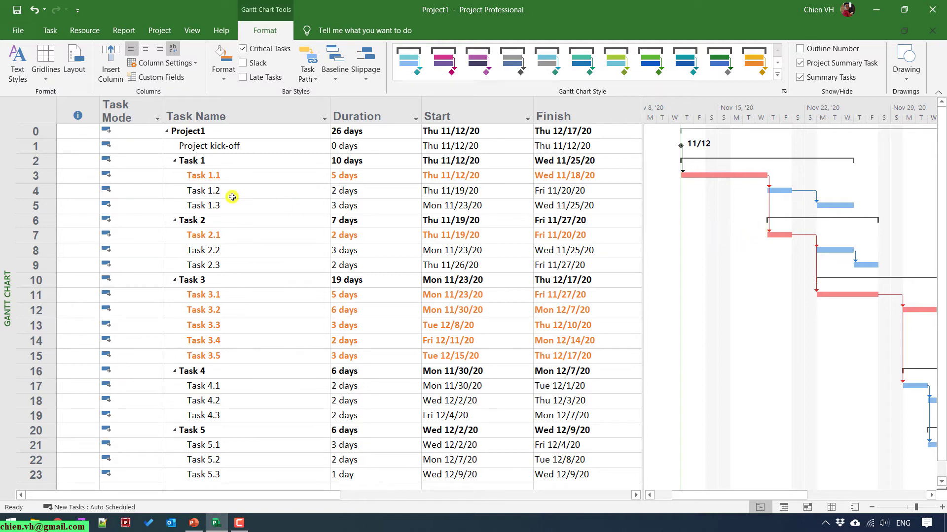
click(227, 175)
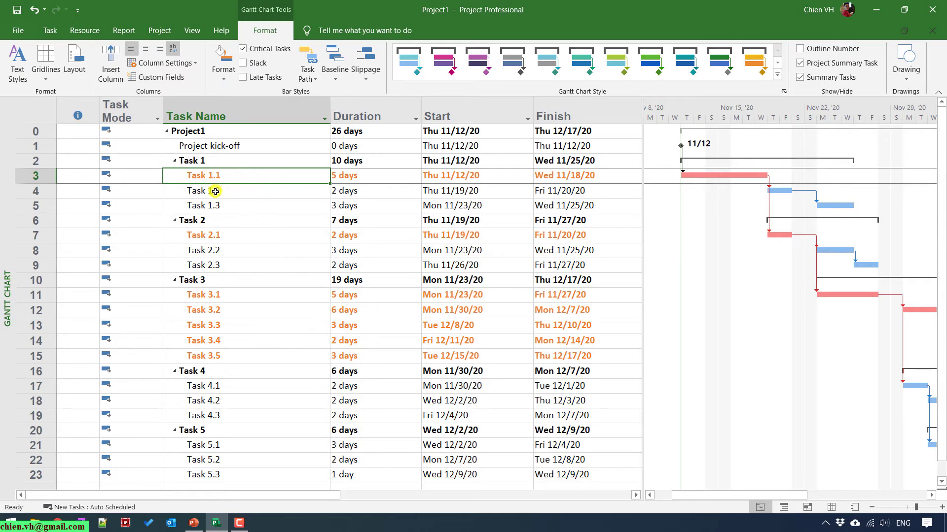
click(216, 191)
click(230, 177)
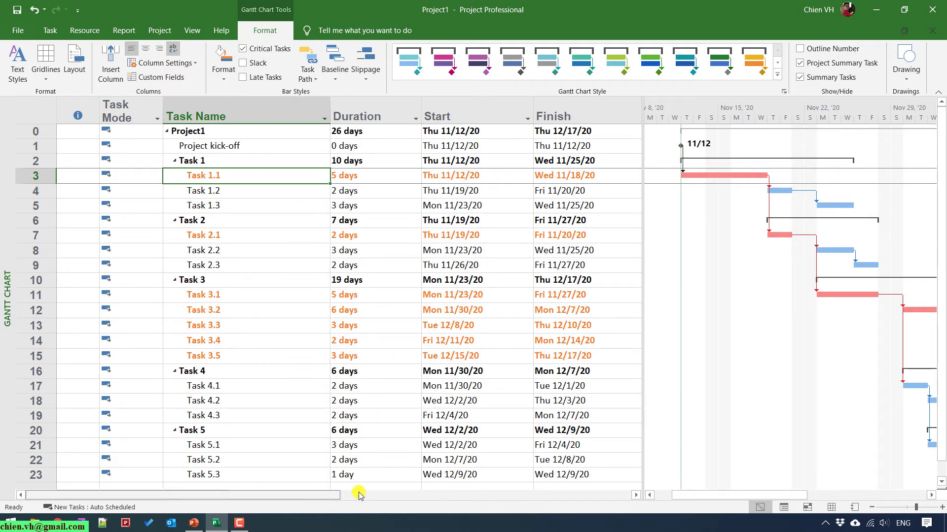
drag(358, 495, 345, 498)
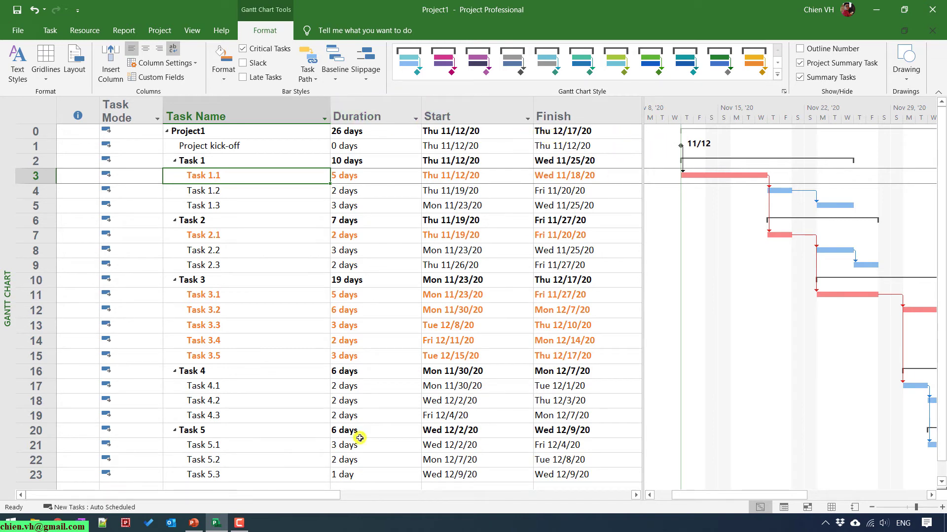
click(296, 298)
click(290, 326)
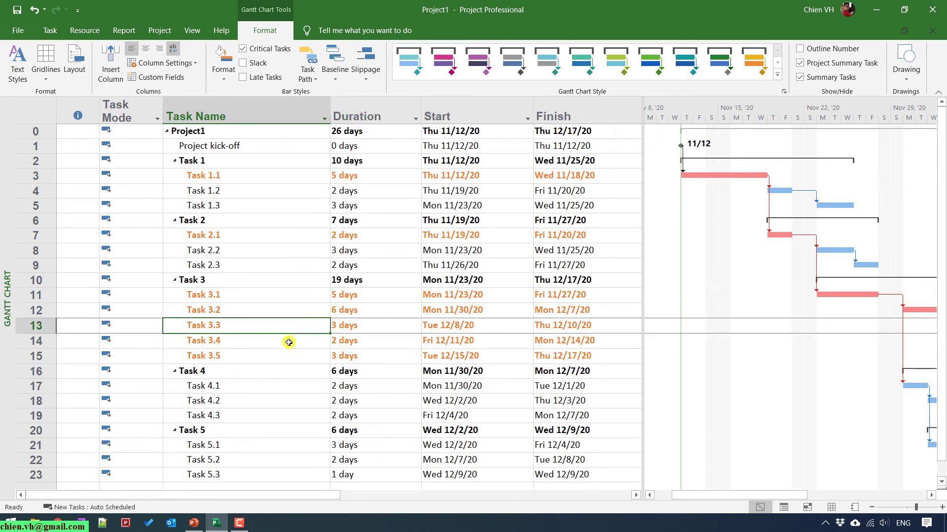
click(289, 355)
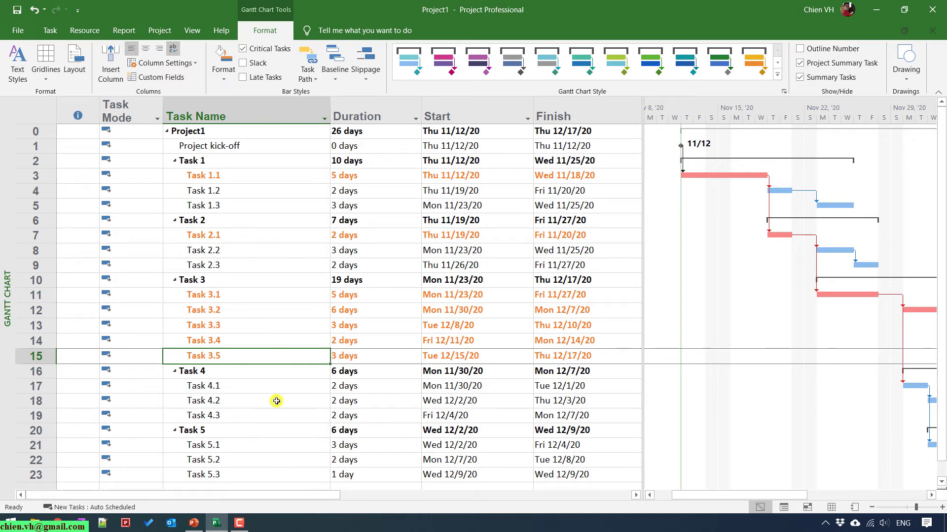
Step: Set the Summary Tasks text colour to red in Text Styles and apply it
click(21, 62)
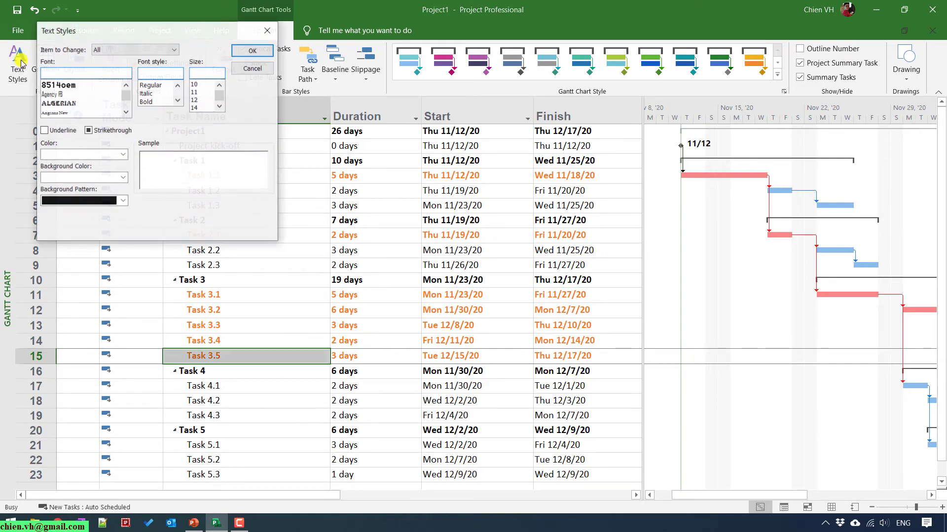
mouse_move(168, 30)
mouse_down()
mouse_move(333, 106)
mouse_move(371, 138)
mouse_up()
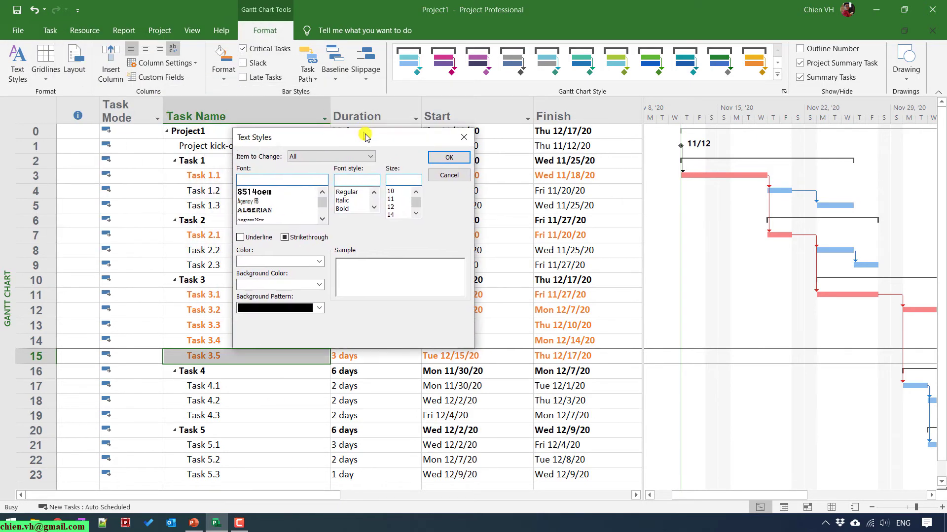
click(359, 156)
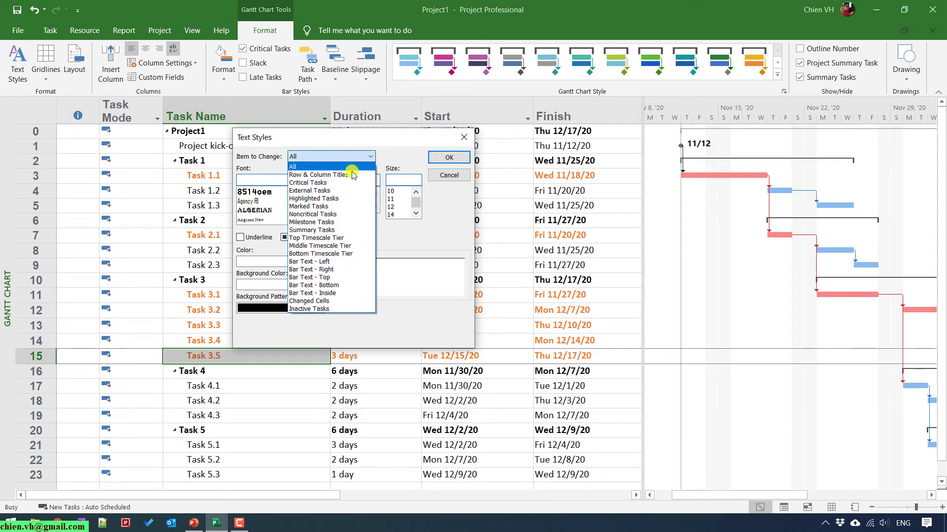
click(312, 229)
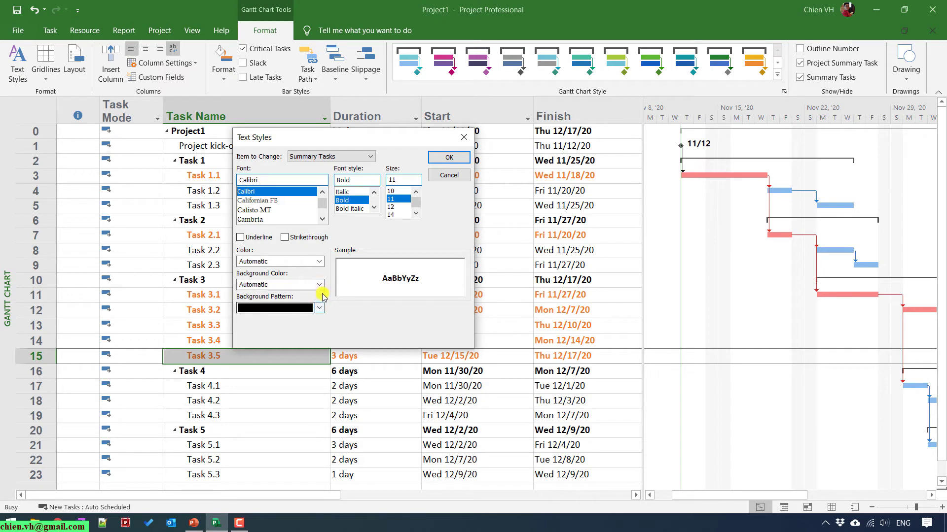
click(320, 262)
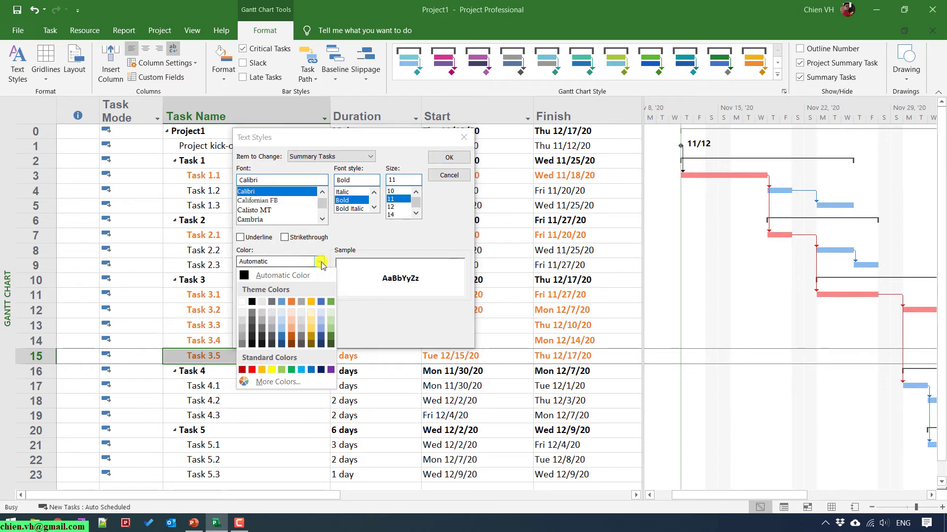
click(253, 371)
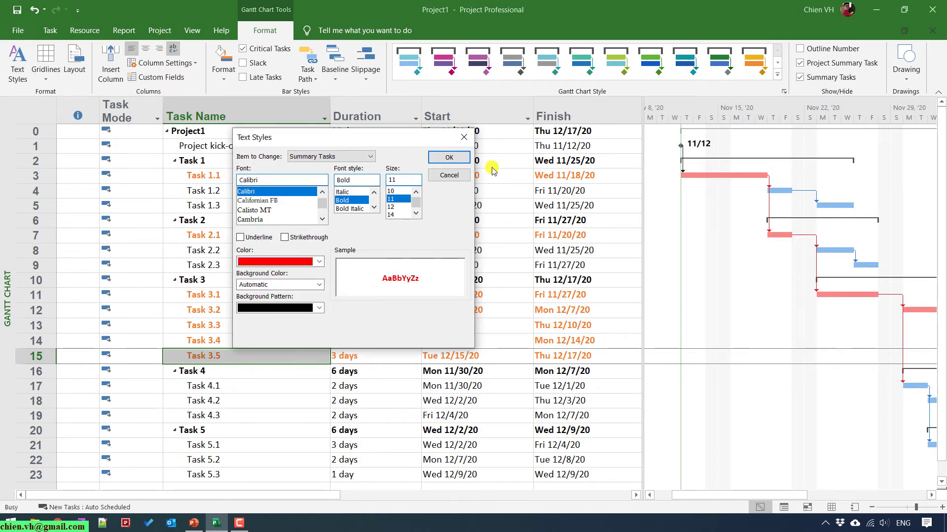
click(449, 157)
Step: Select summary rows Task 1 through Task 5 to check their red text
click(35, 161)
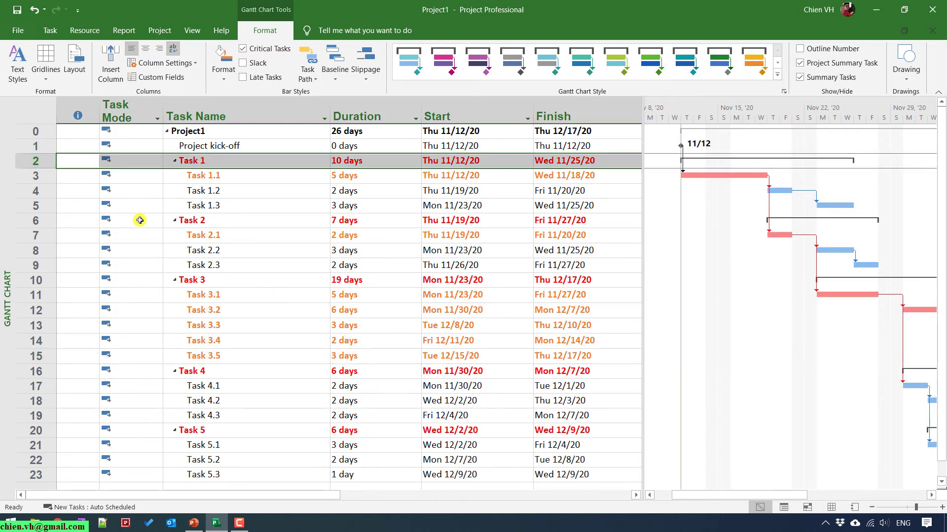
click(35, 221)
click(35, 280)
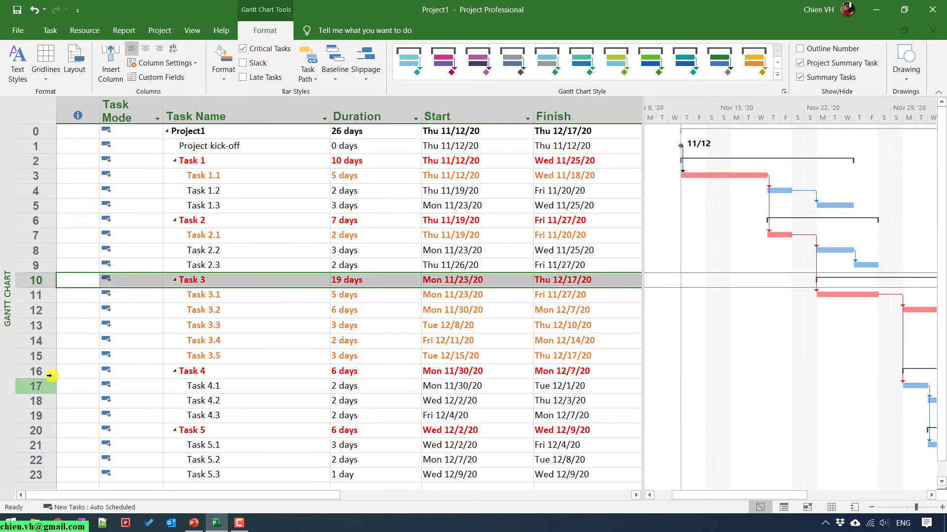
click(35, 371)
click(48, 433)
scroll(98, 360, down, 2)
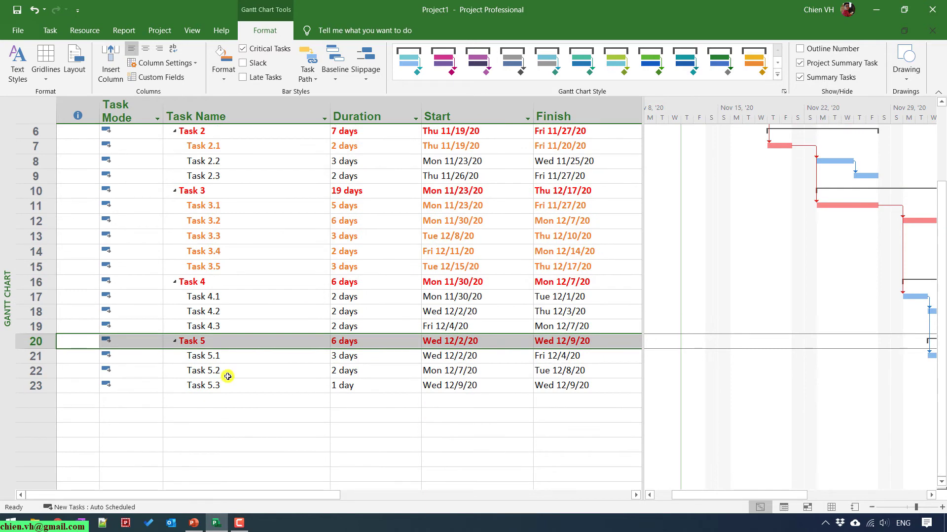
scroll(227, 377, up, 2)
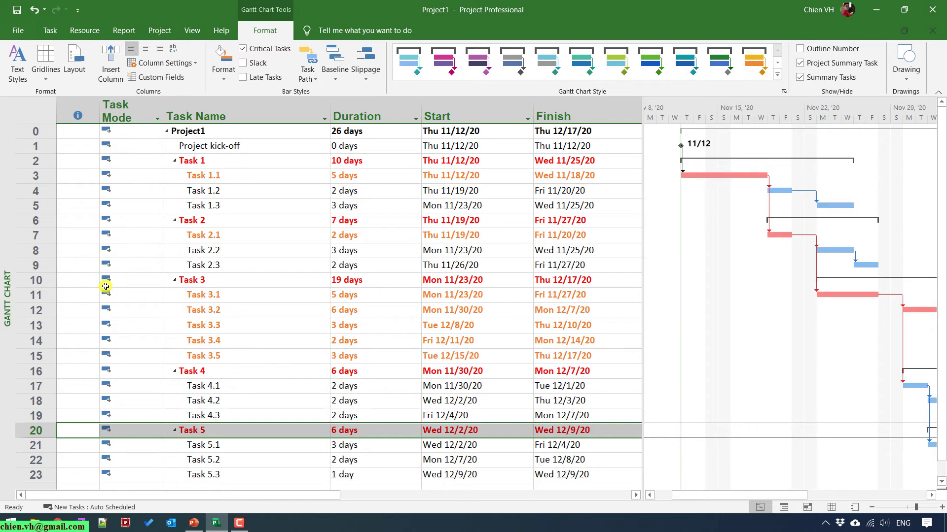
Step: Insert a blank task row above Task 3.1, then select it on the Task tab to check its font size
click(35, 296)
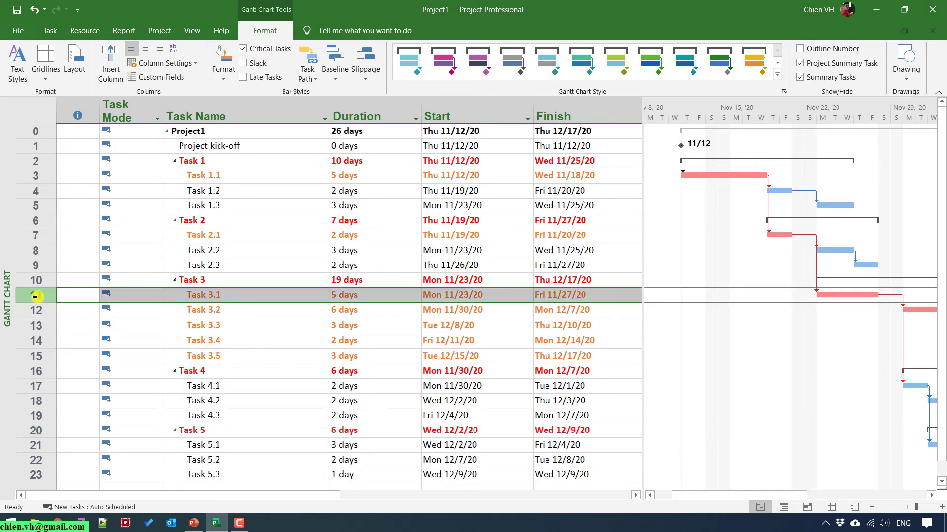
right_click(39, 297)
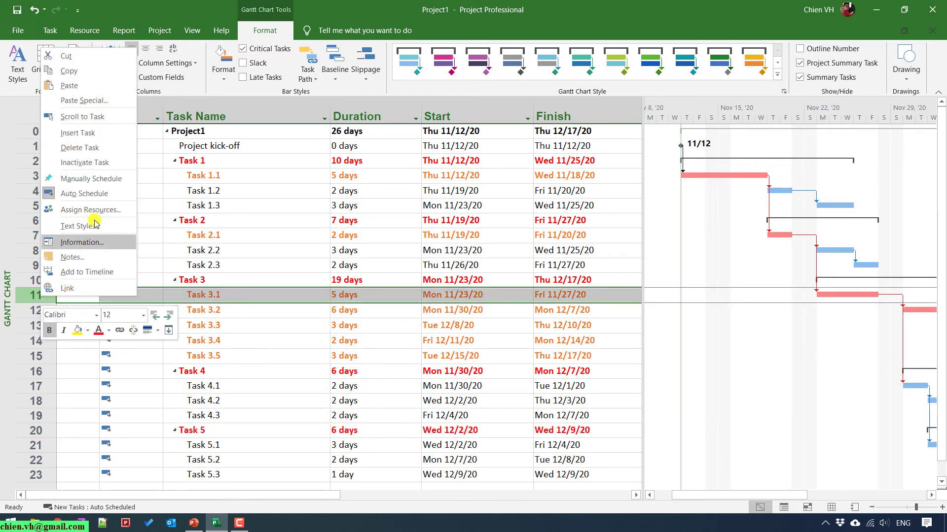
click(87, 133)
click(245, 326)
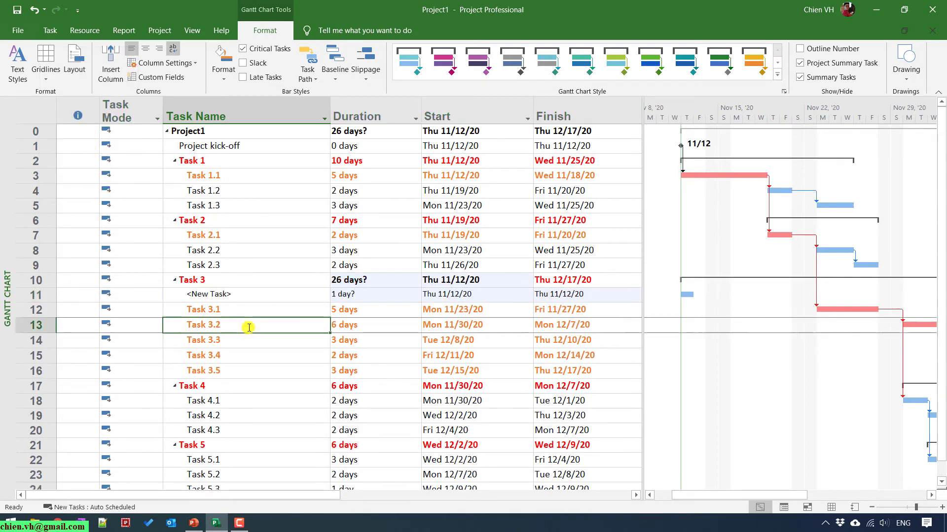
click(50, 30)
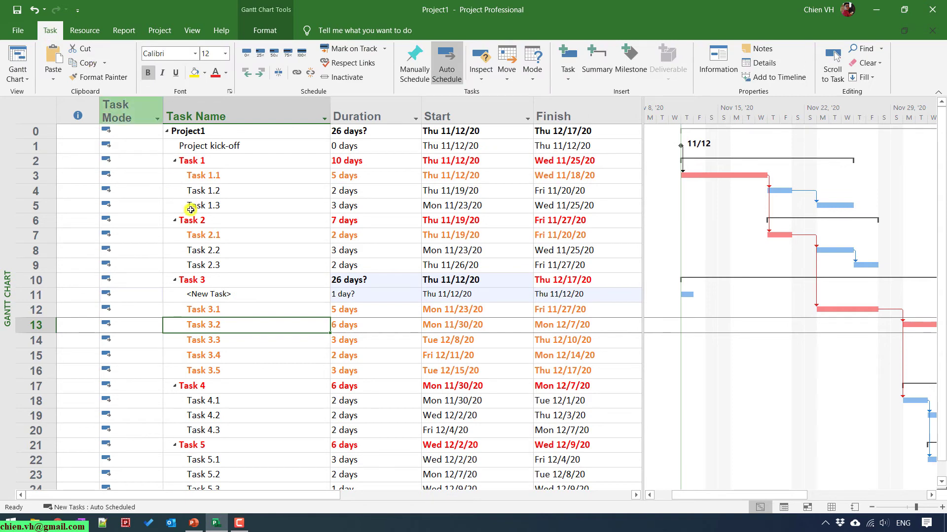
click(217, 294)
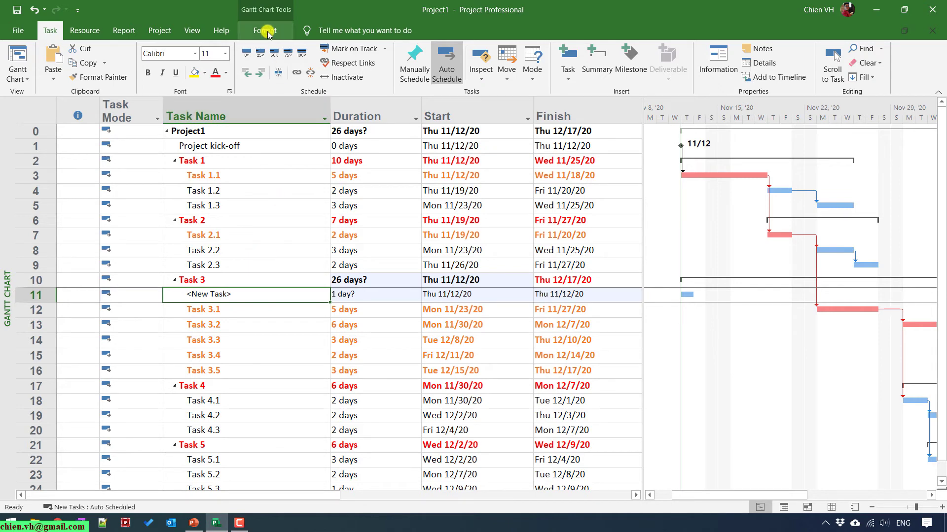
Step: Bring up Text Styles from the Format tab, keeping All as the item to change
click(267, 31)
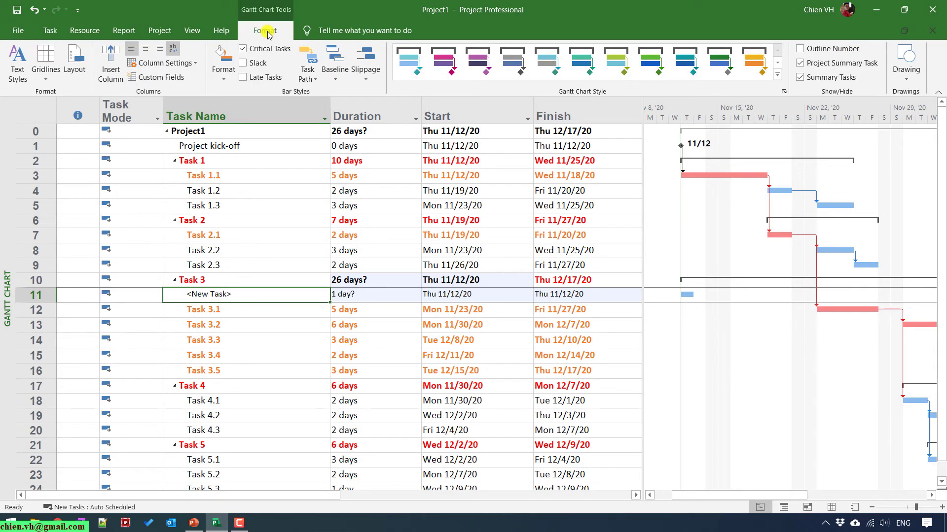
click(18, 63)
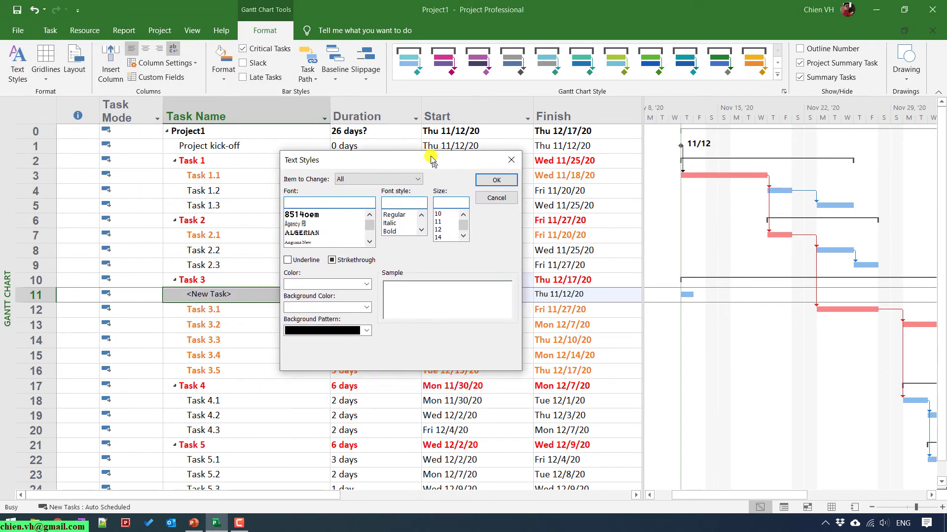
click(360, 172)
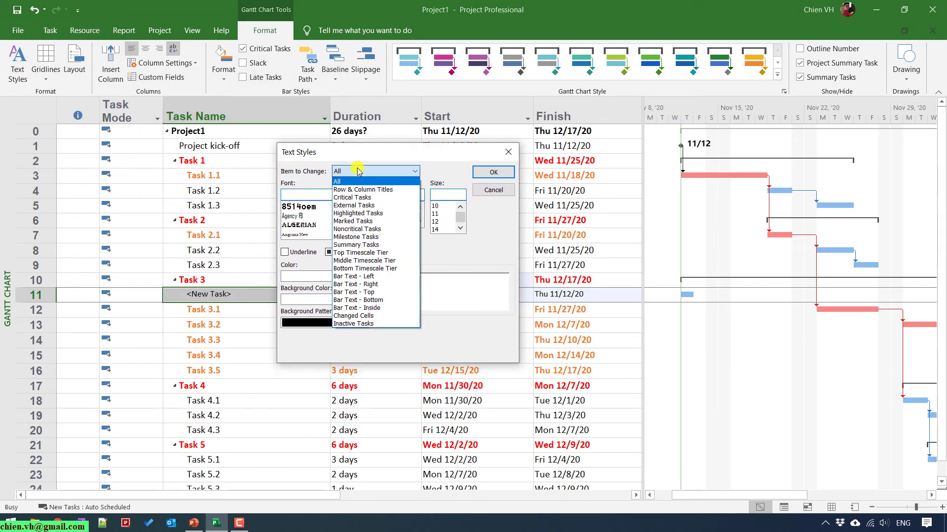
click(347, 181)
click(373, 172)
click(436, 160)
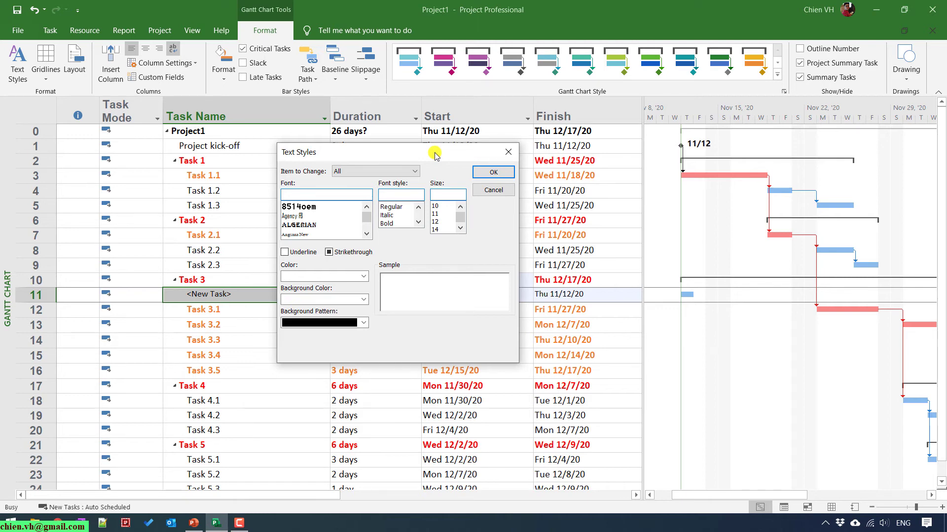
Step: Choose the Calibri font, Light style and size 11 for all text
click(366, 234)
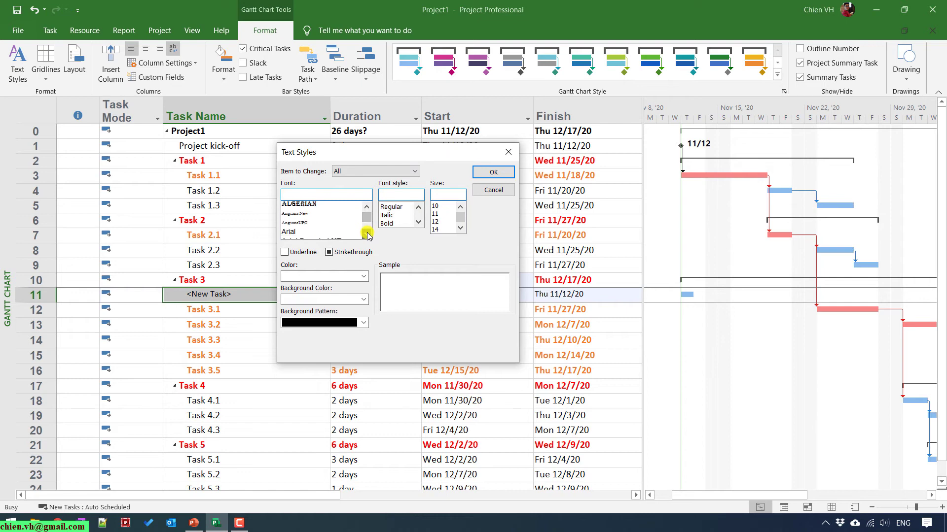
click(366, 233)
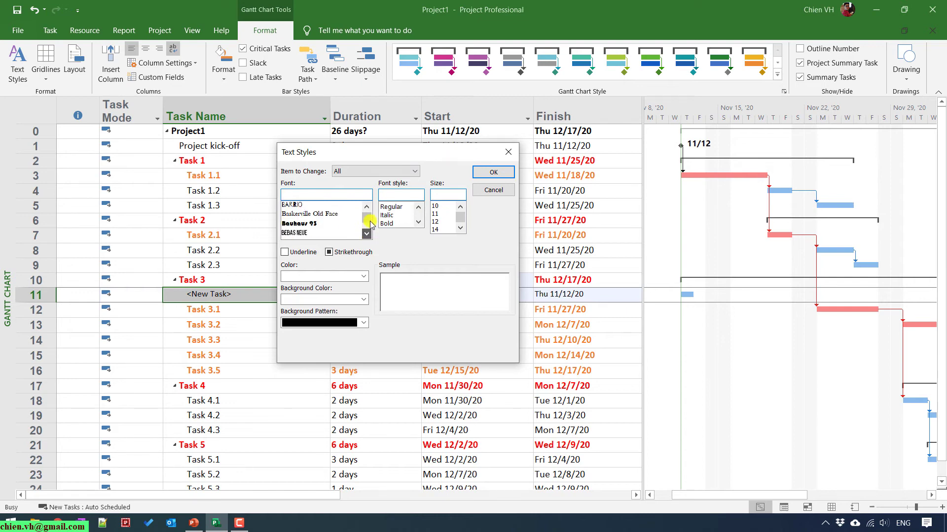
drag(369, 217, 352, 211)
click(342, 193)
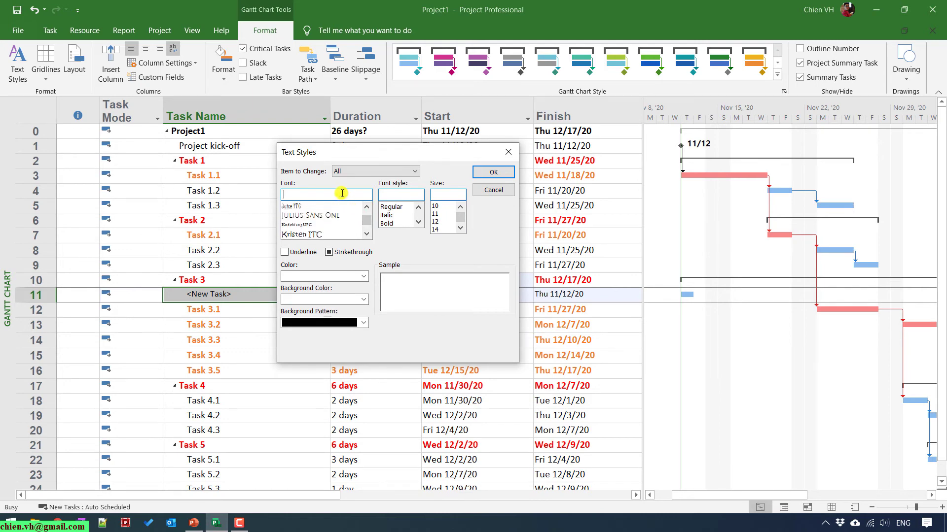
text(ca)
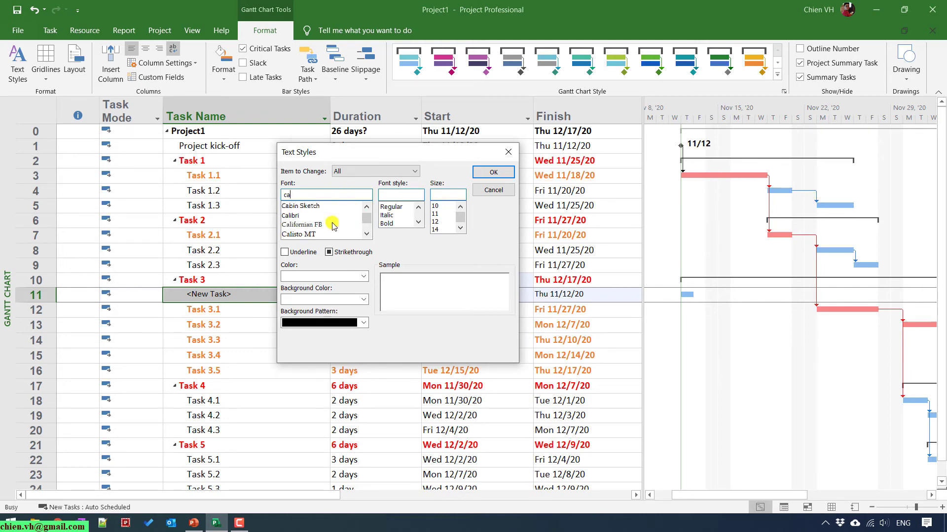
click(299, 216)
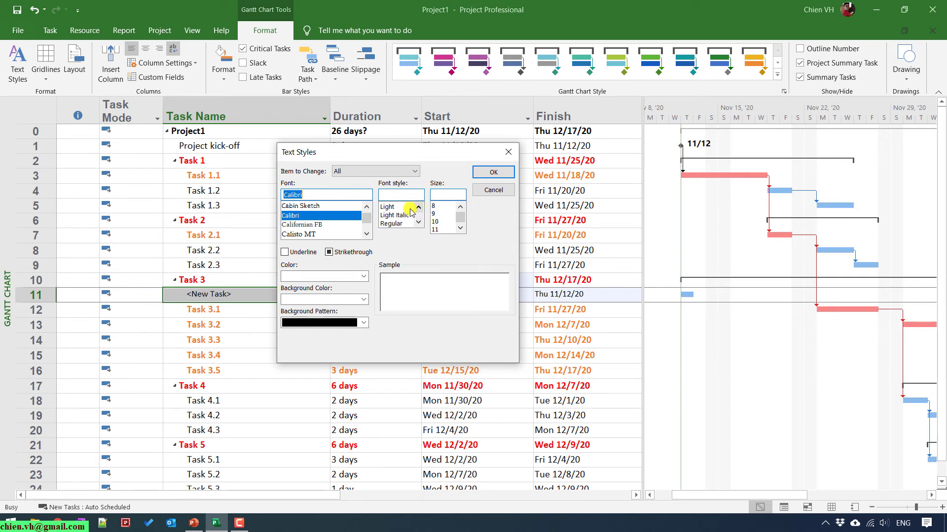
click(395, 207)
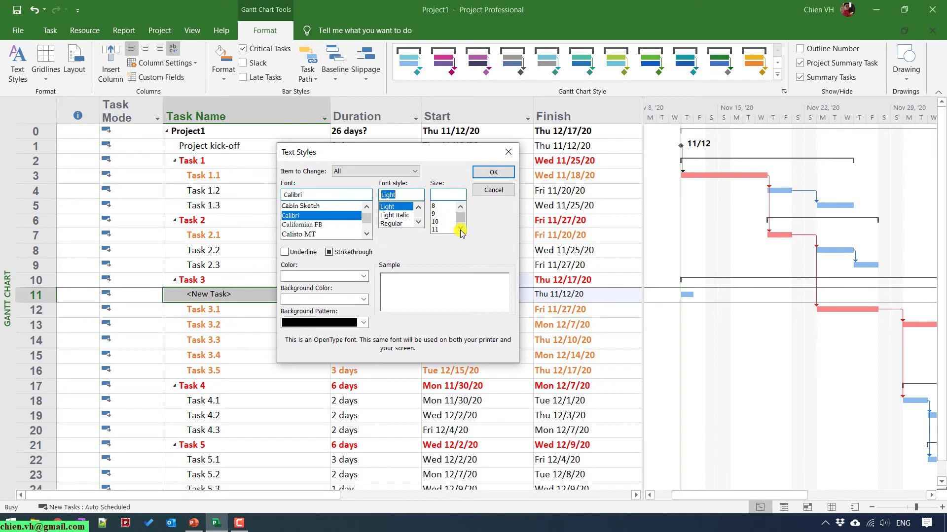
click(436, 222)
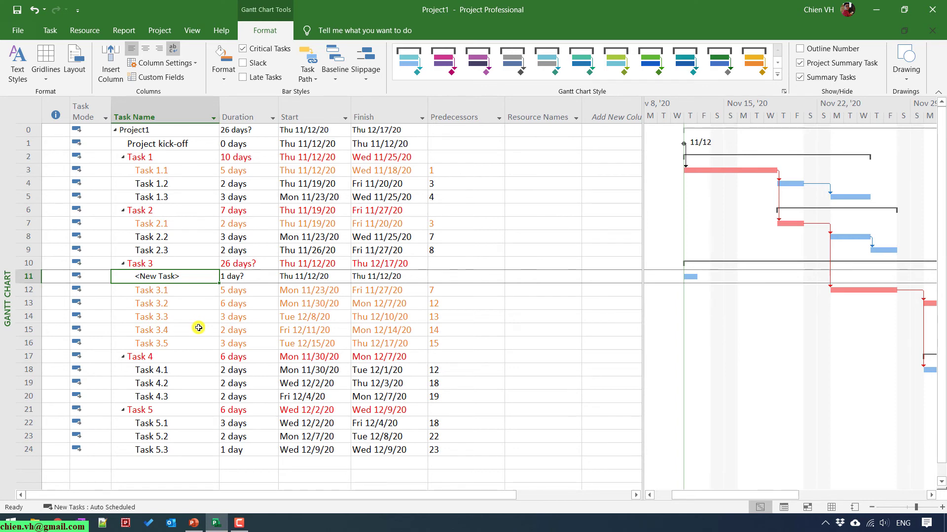
Step: Set the blank new task under Task 3 to font size 12
click(198, 328)
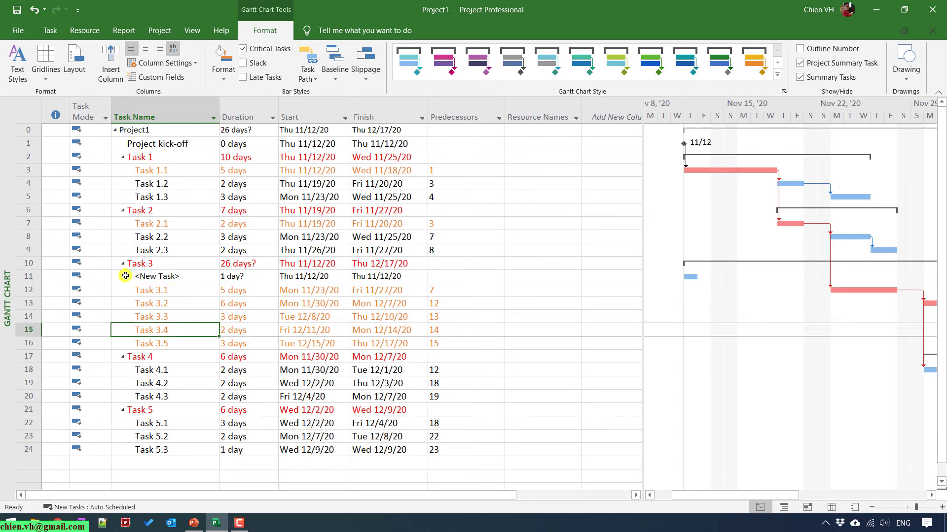
click(142, 274)
click(51, 30)
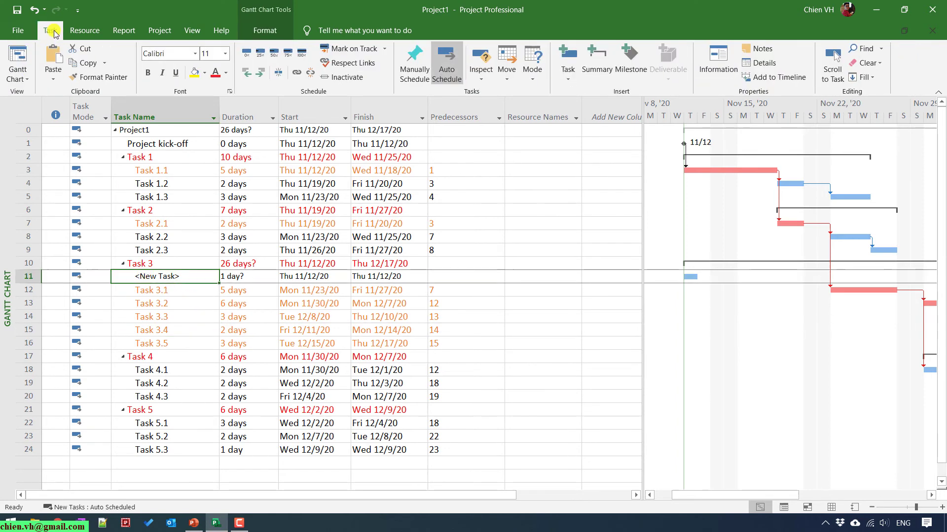
click(189, 316)
click(186, 277)
click(225, 53)
click(210, 113)
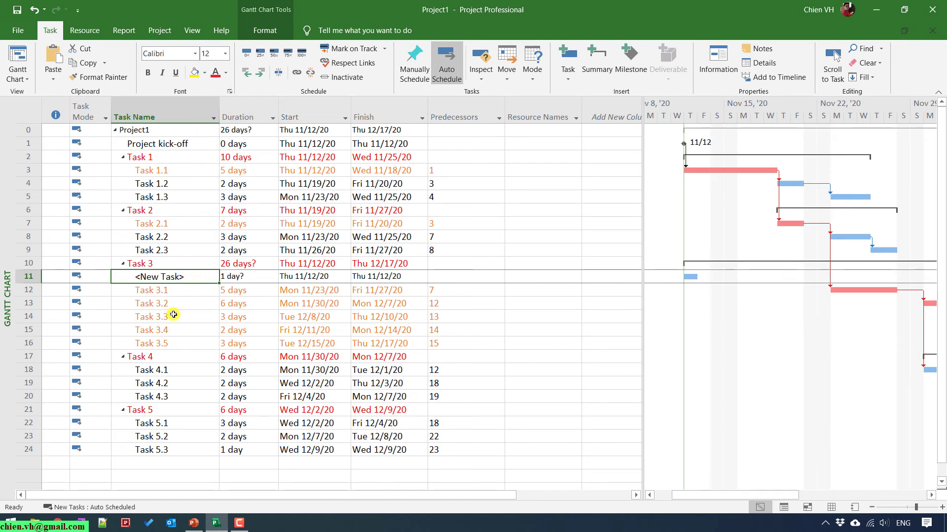
click(176, 325)
click(156, 316)
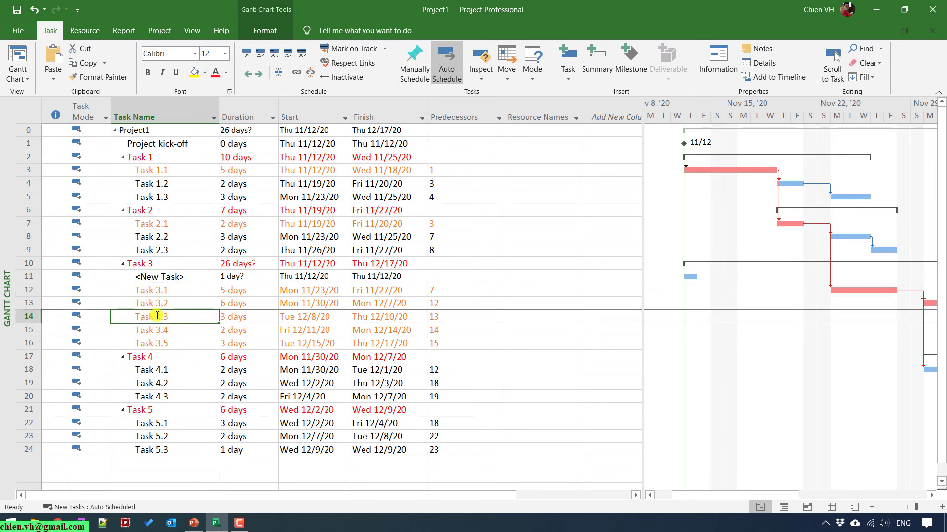
Step: Insert a second blank task under Task 3 and set the new tasks' text to size 12
right_click(27, 277)
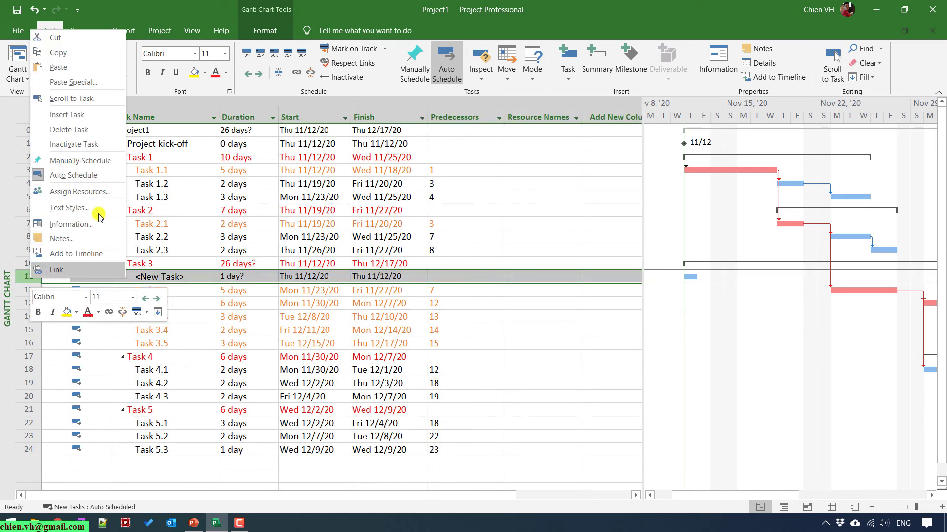
click(57, 115)
click(183, 344)
click(186, 278)
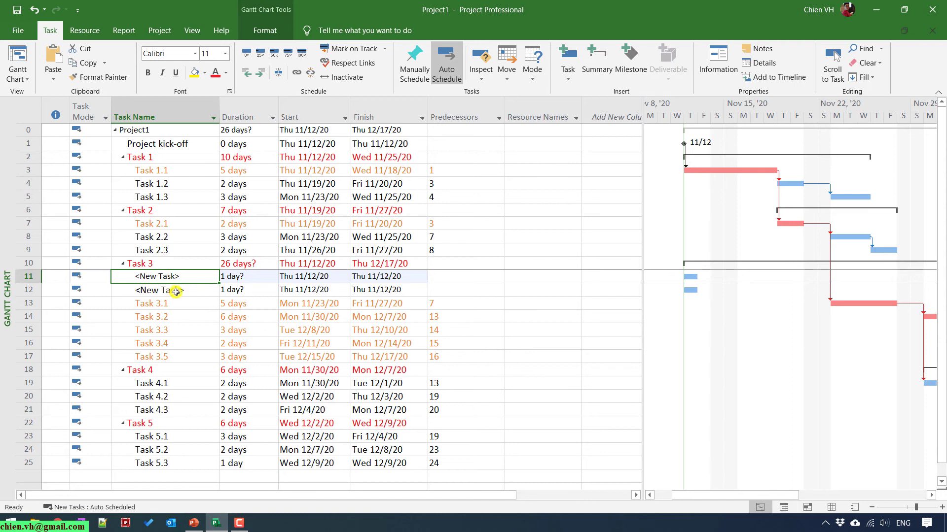
click(192, 274)
click(190, 277)
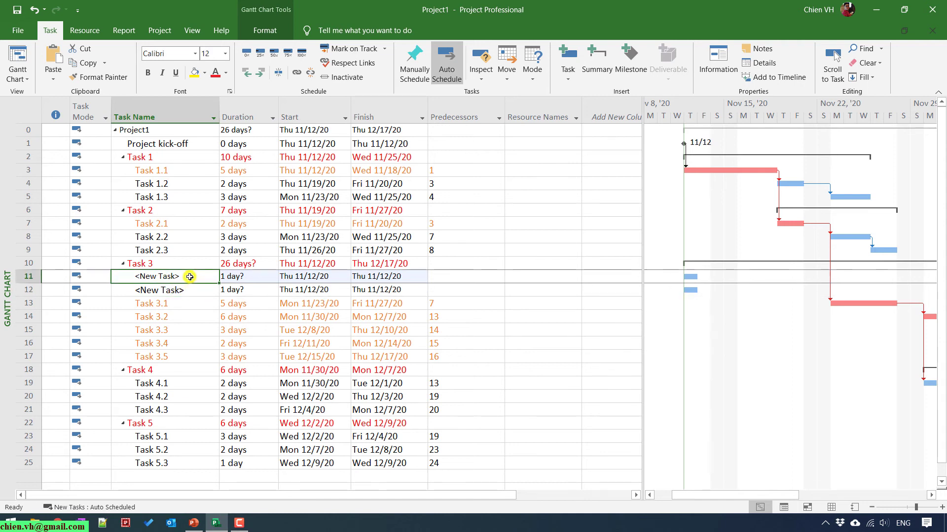
click(185, 302)
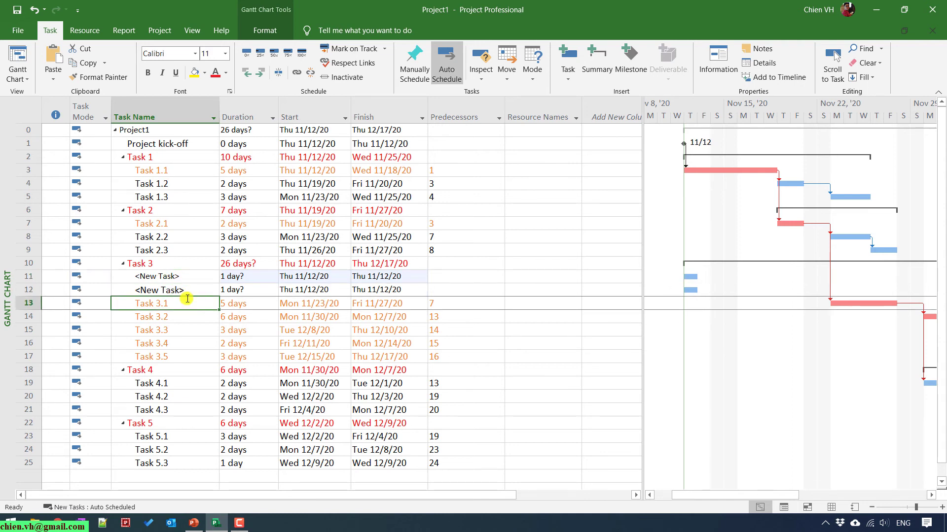
click(201, 342)
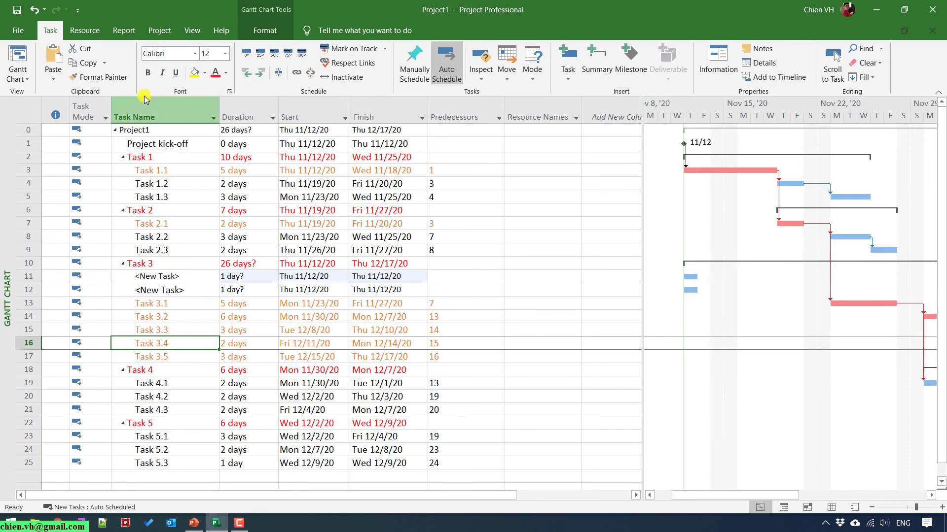
Step: Change the Text Styles size for All items from 11 to 12
click(265, 31)
click(18, 64)
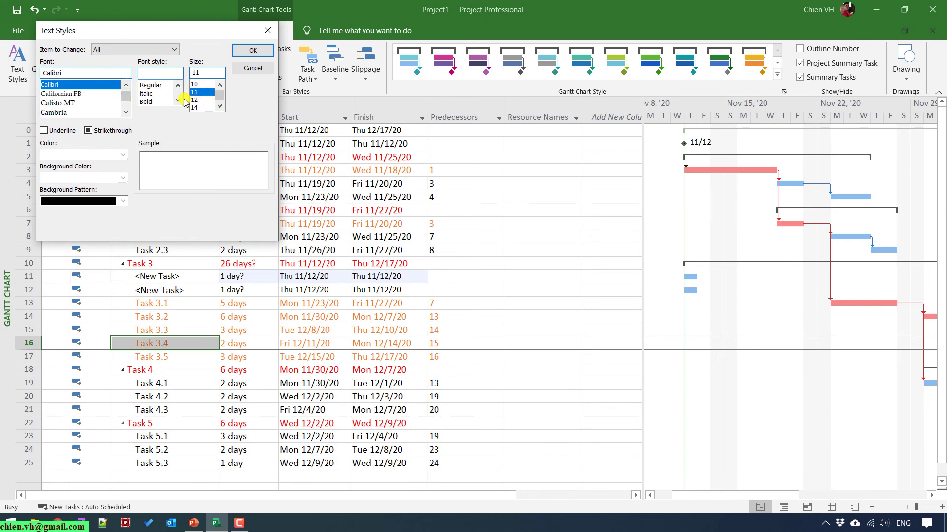
click(195, 101)
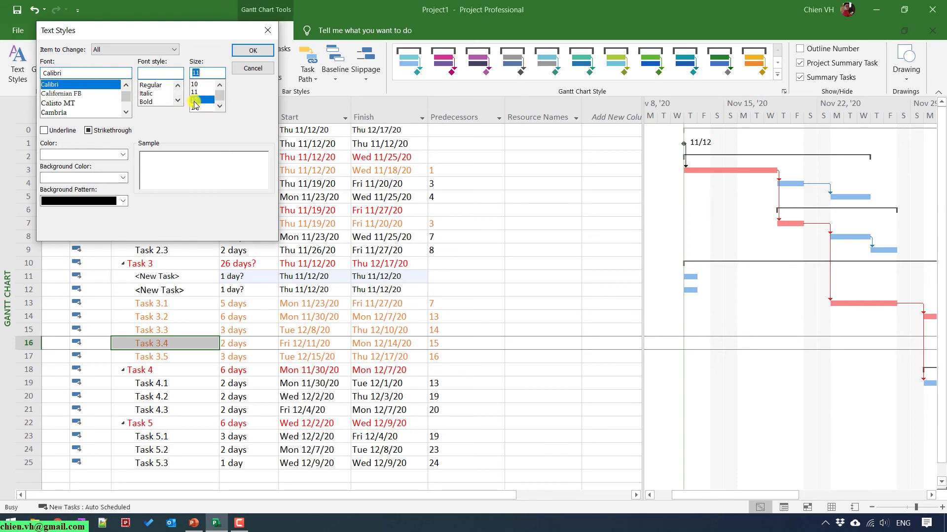
click(252, 51)
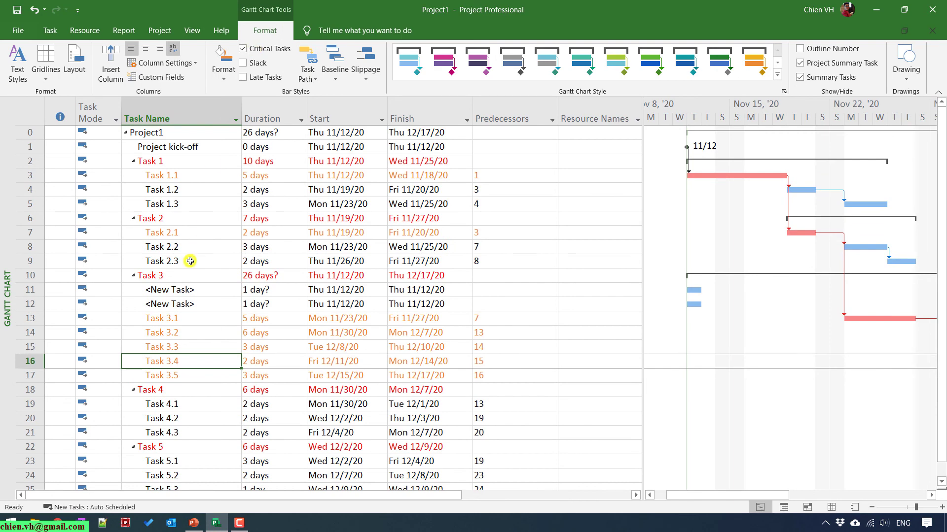
click(182, 290)
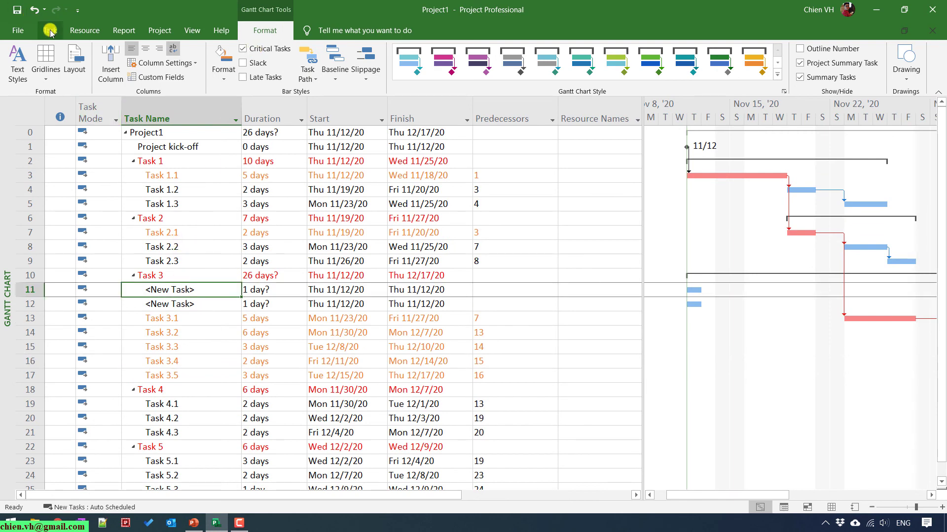
Step: Insert a third blank task under Task 3 from the new-task row's shortcut menu
click(50, 31)
click(182, 302)
click(197, 330)
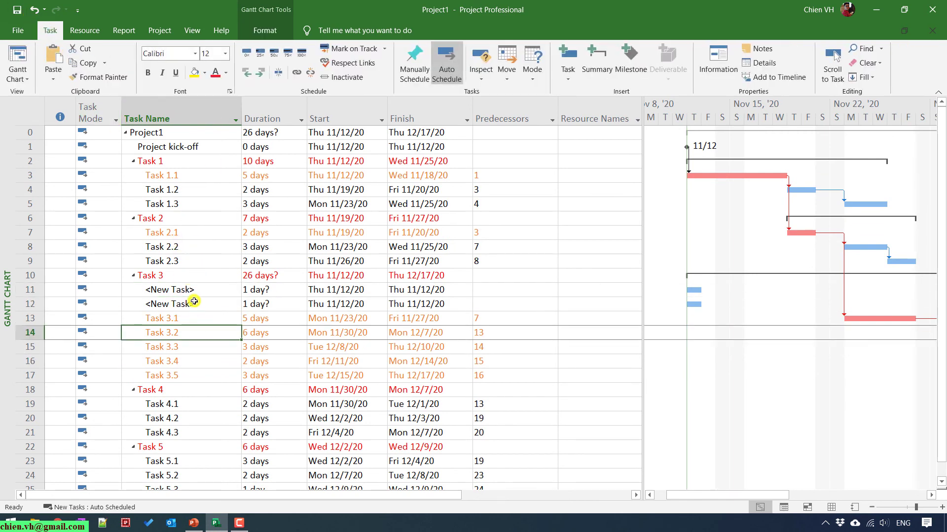
click(184, 288)
click(30, 290)
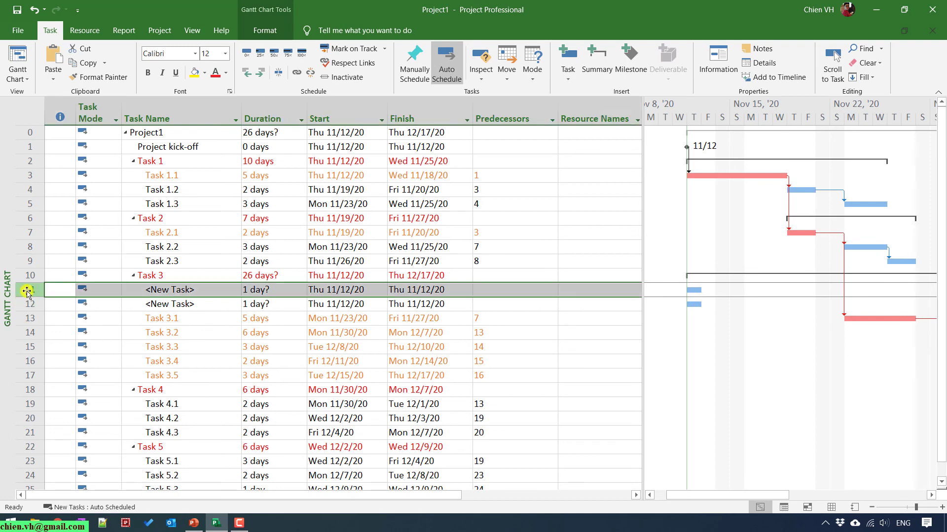
right_click(30, 290)
click(64, 128)
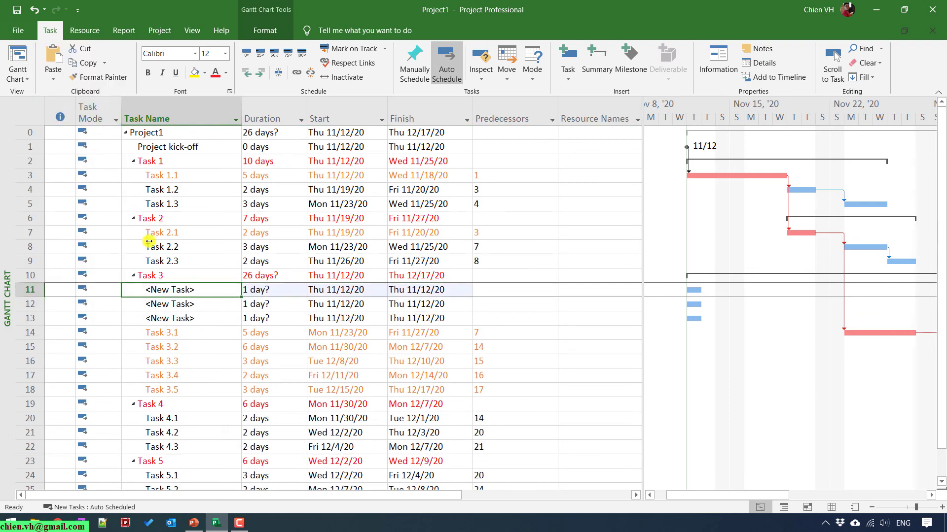
click(193, 337)
click(187, 292)
click(192, 330)
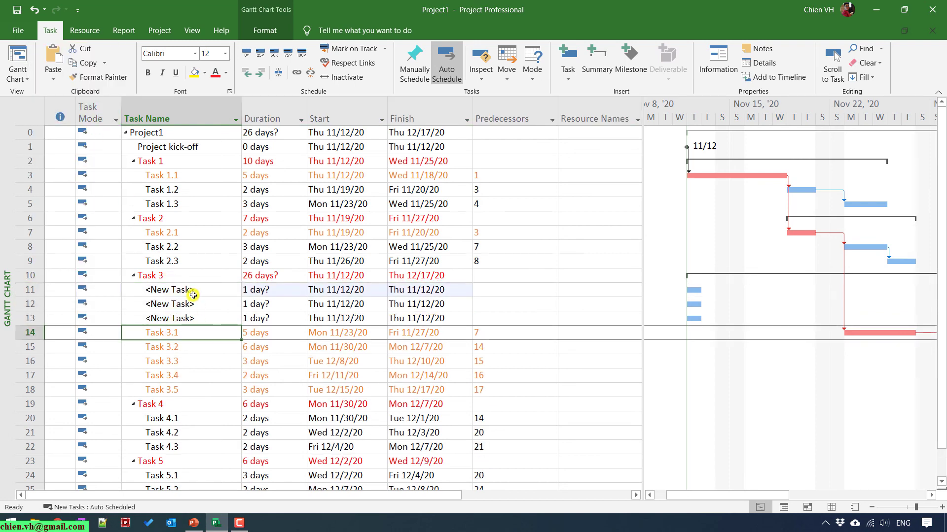
click(190, 292)
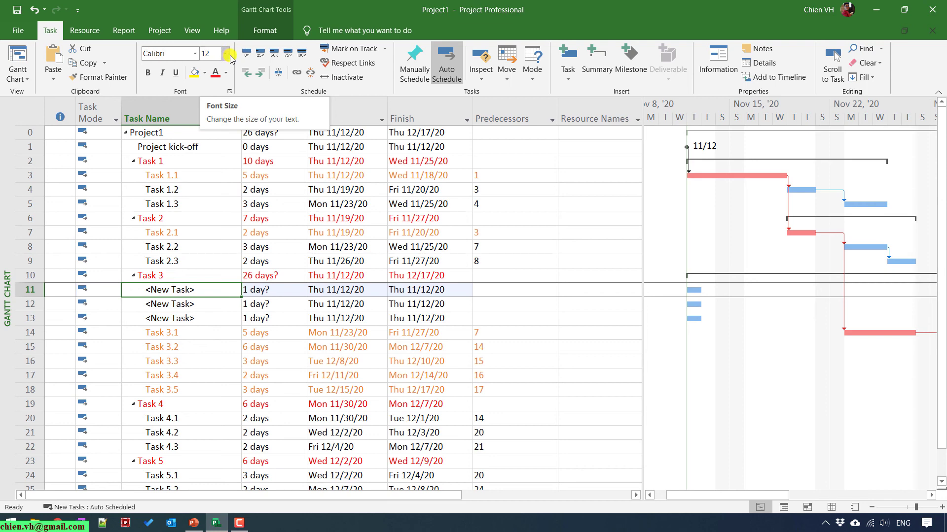
Step: Insert two blank tasks above Task 1.2
click(30, 190)
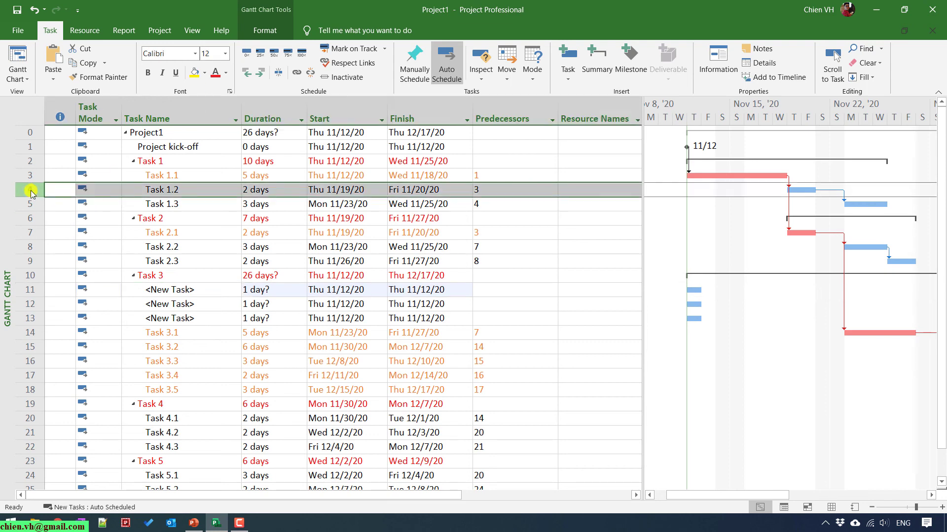
right_click(30, 193)
click(74, 274)
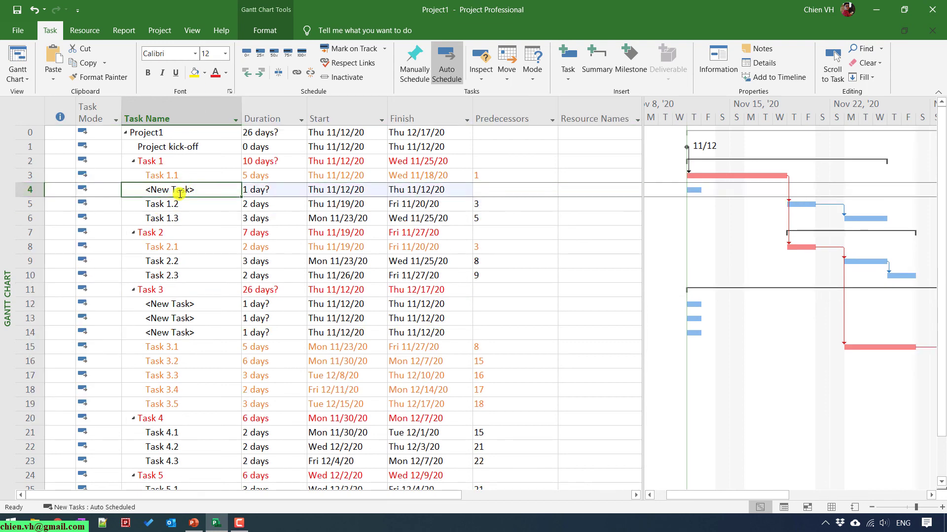
click(22, 204)
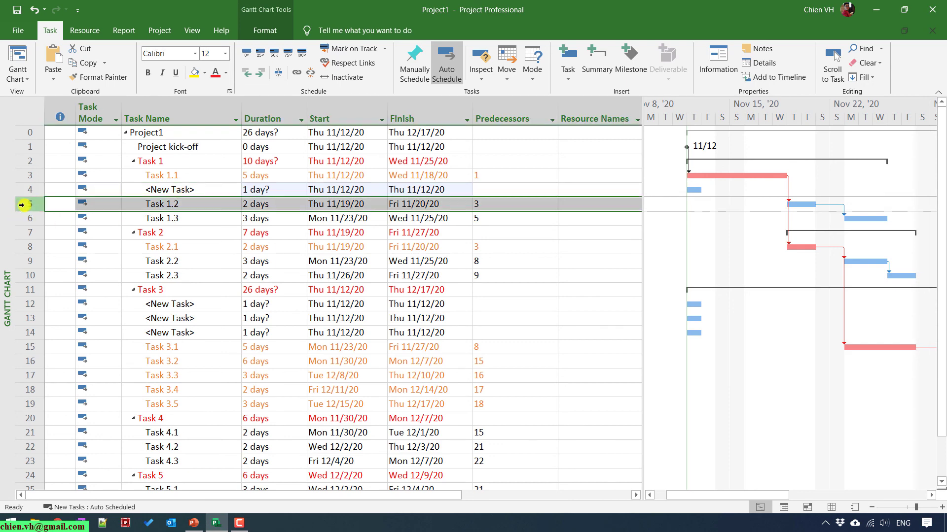
right_click(22, 205)
click(91, 268)
click(178, 205)
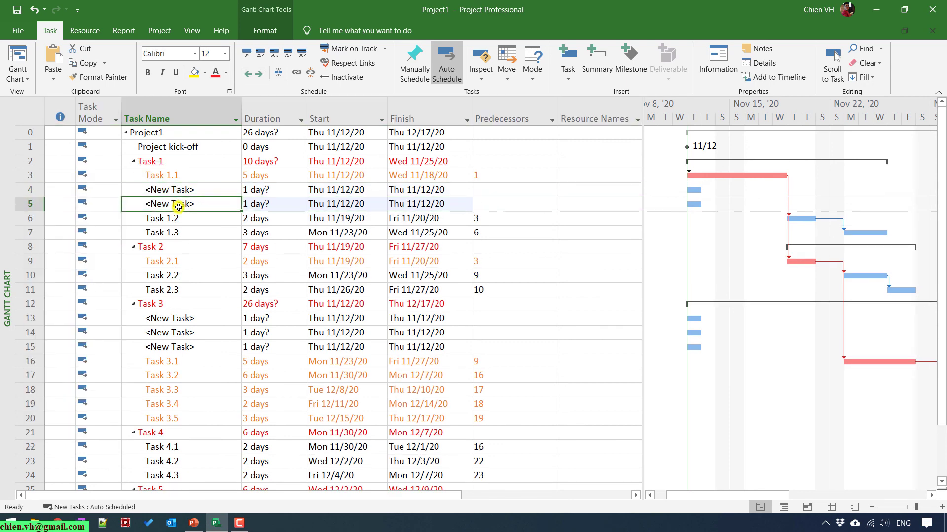
click(184, 190)
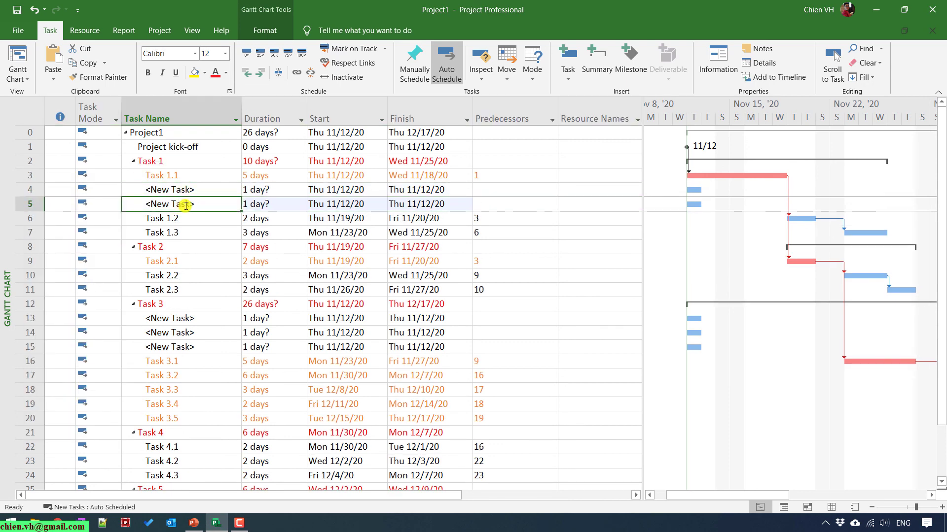